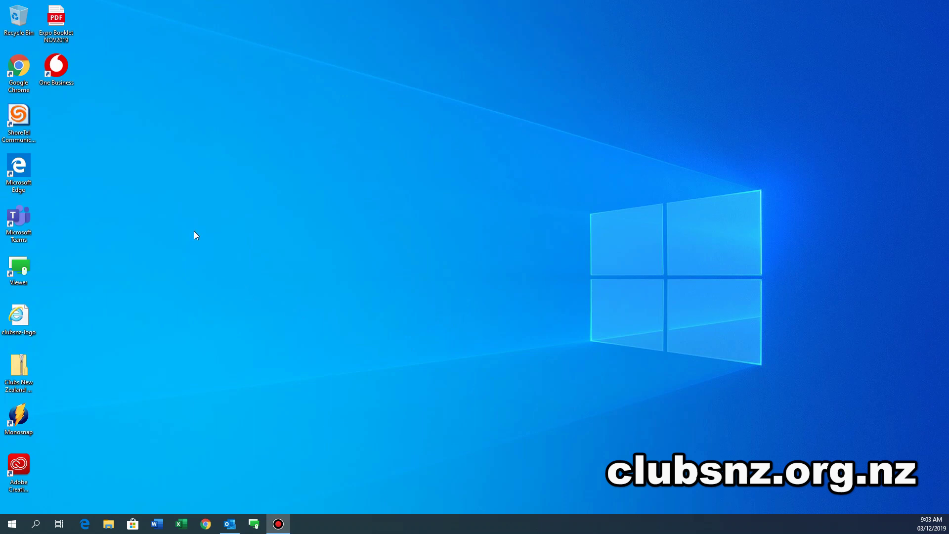
Launch Google Chrome and go to telemetrytv.com.
{"action": "double_click", "coordinate": [22, 72]}
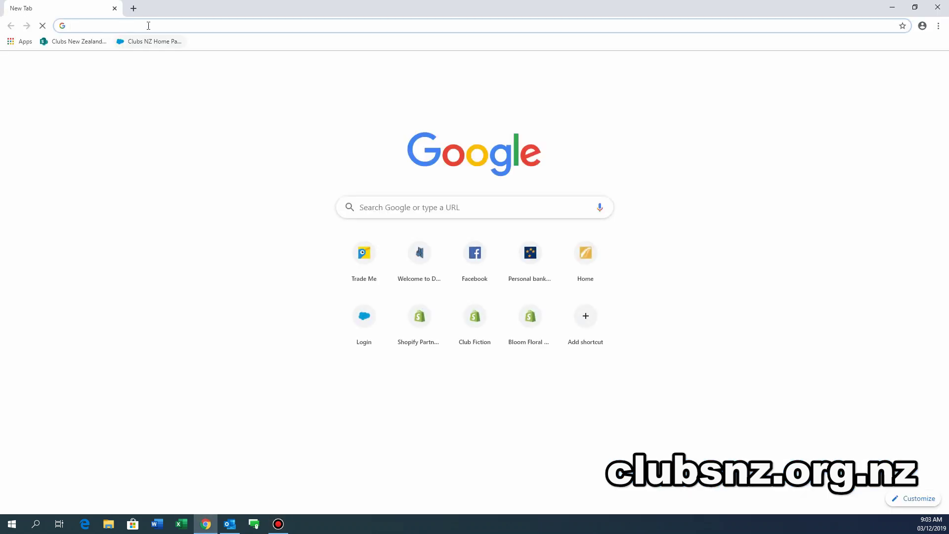
{"action": "left_click", "coordinate": [149, 25]}
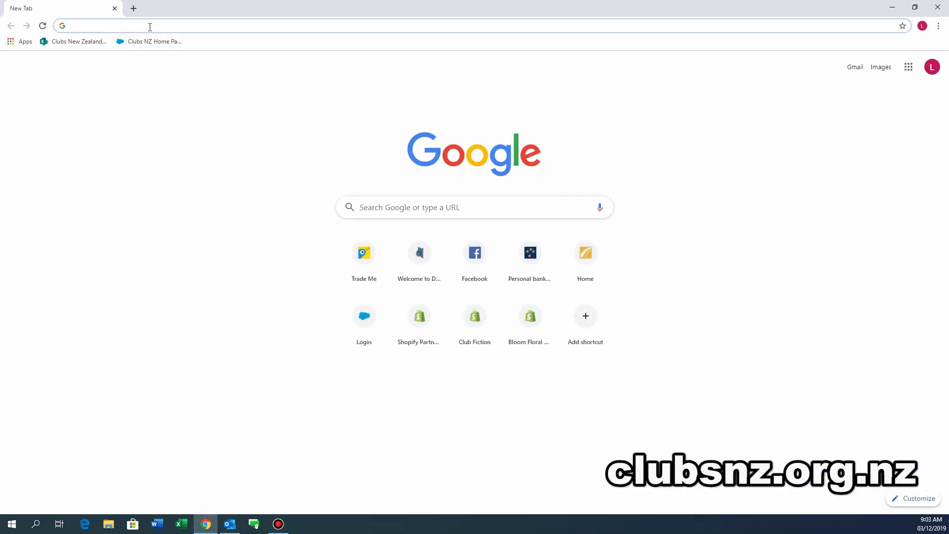
{"action": "type", "text": "telemet"}
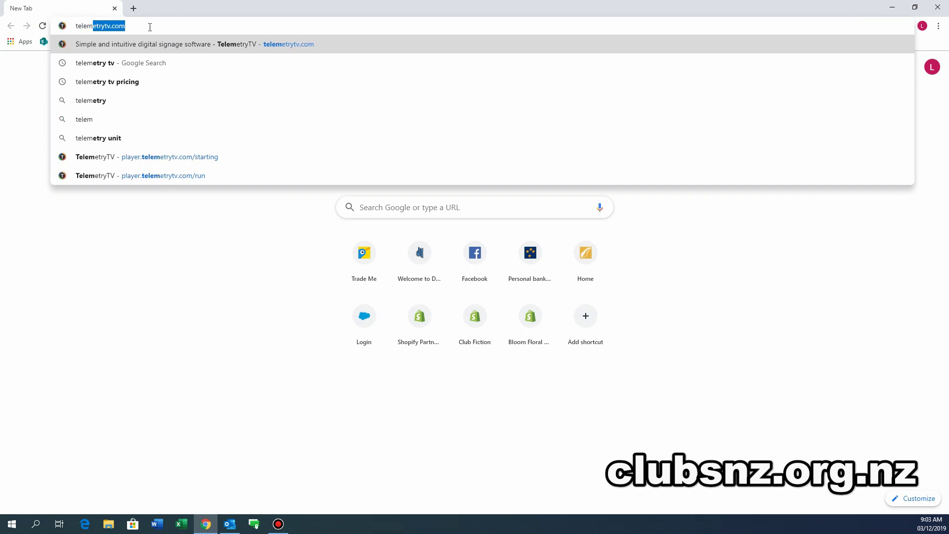
{"action": "type", "text": "rytv.com"}
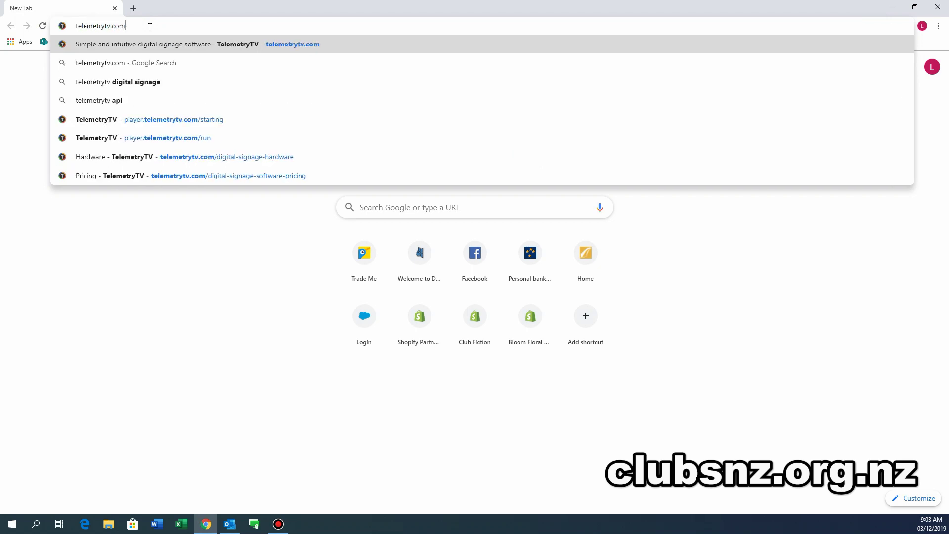
{"action": "key", "text": "Return"}
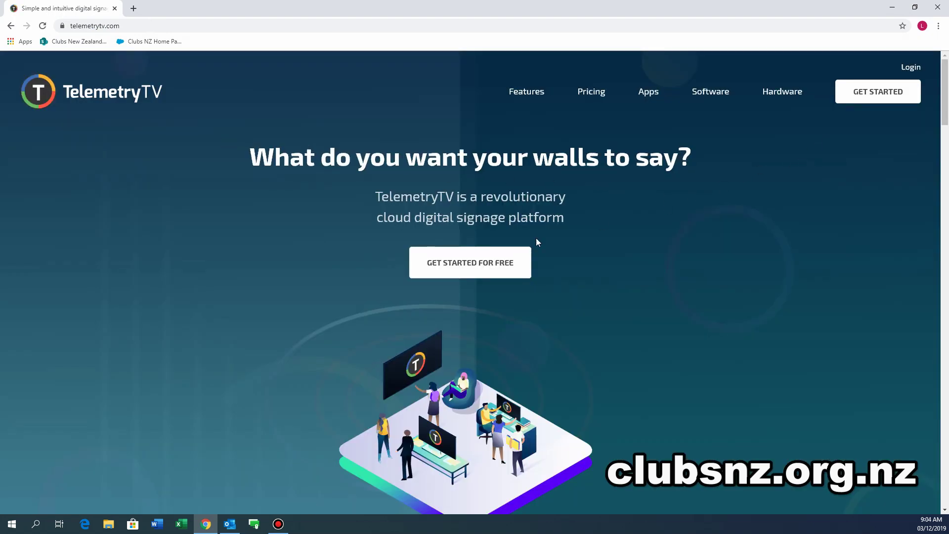
Start a free sign-up and submit the form with the user's name, e-mail, password and organisation name.
{"action": "left_click", "coordinate": [467, 266]}
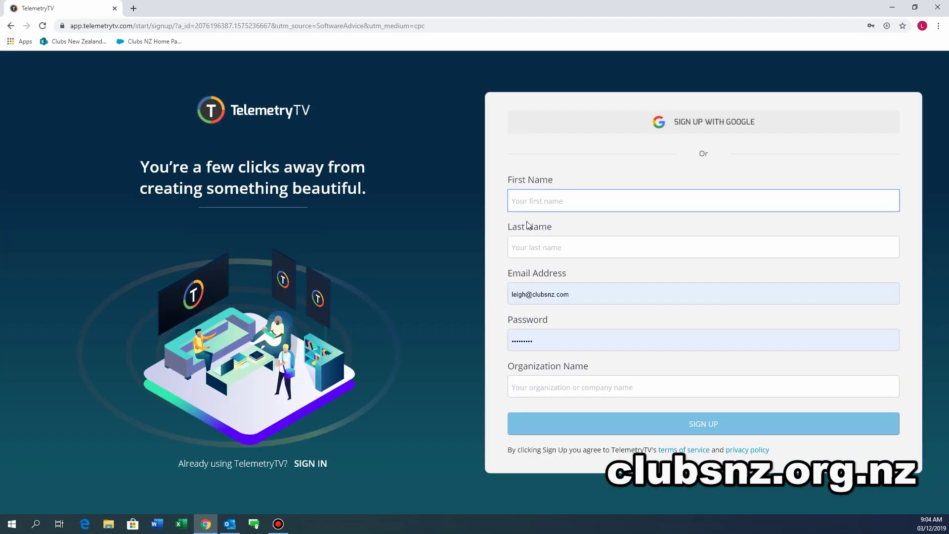
{"action": "left_click", "coordinate": [567, 203]}
{"action": "left_click", "coordinate": [562, 227]}
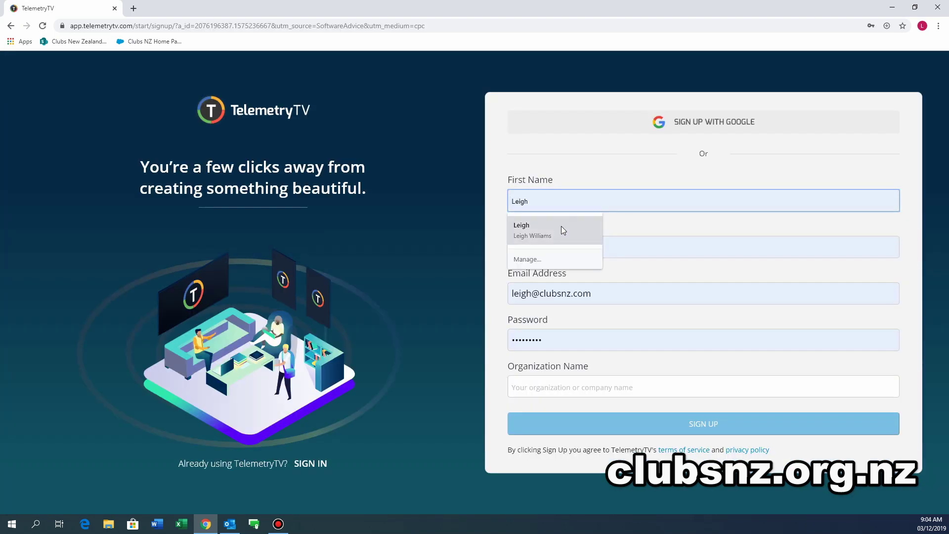
{"action": "left_click", "coordinate": [607, 292]}
{"action": "key", "text": "BackSpace"}
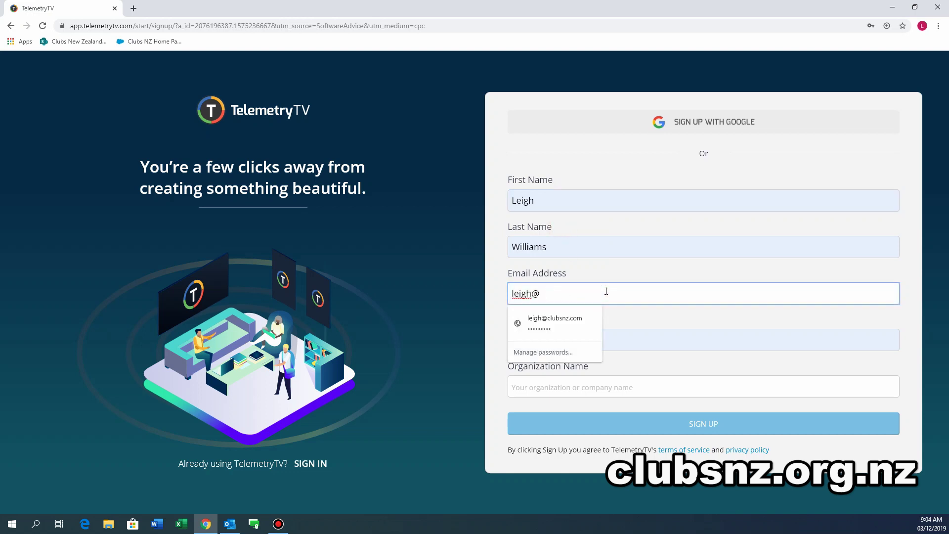
{"action": "left_click", "coordinate": [585, 391]}
{"action": "type", "text": "Till"}
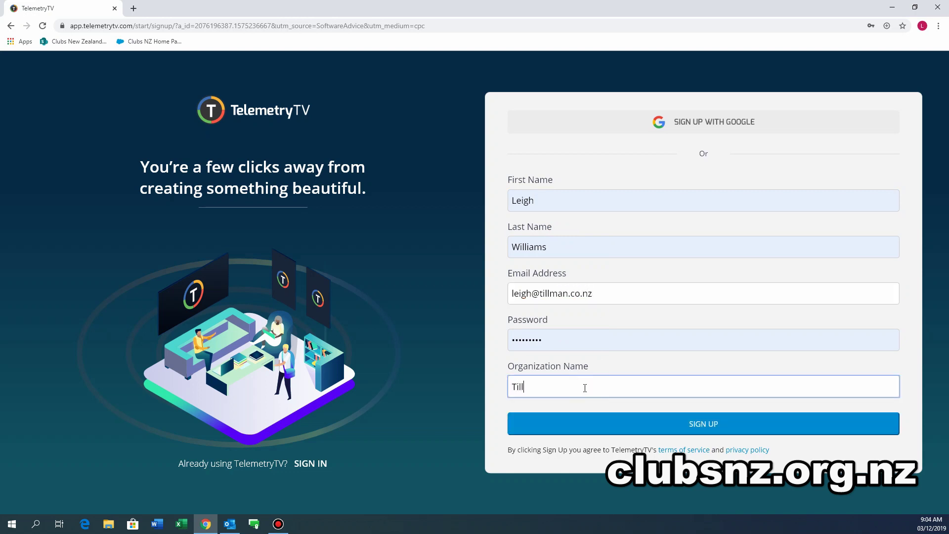
{"action": "left_click", "coordinate": [648, 426]}
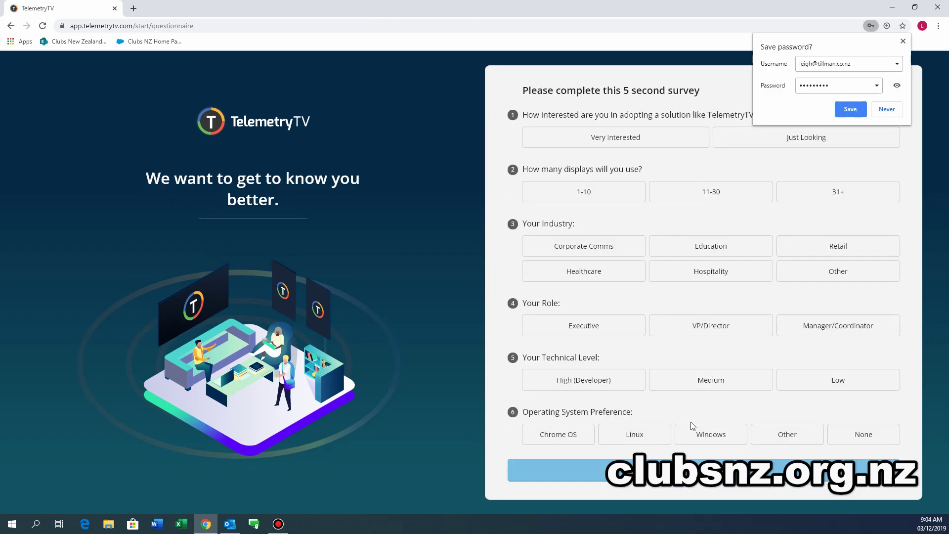
Dismiss the save-password prompt and answer: Just Looking, 1-10, Hospitality, Manager/Coordinator, Medium, Windows.
{"action": "left_click", "coordinate": [566, 109]}
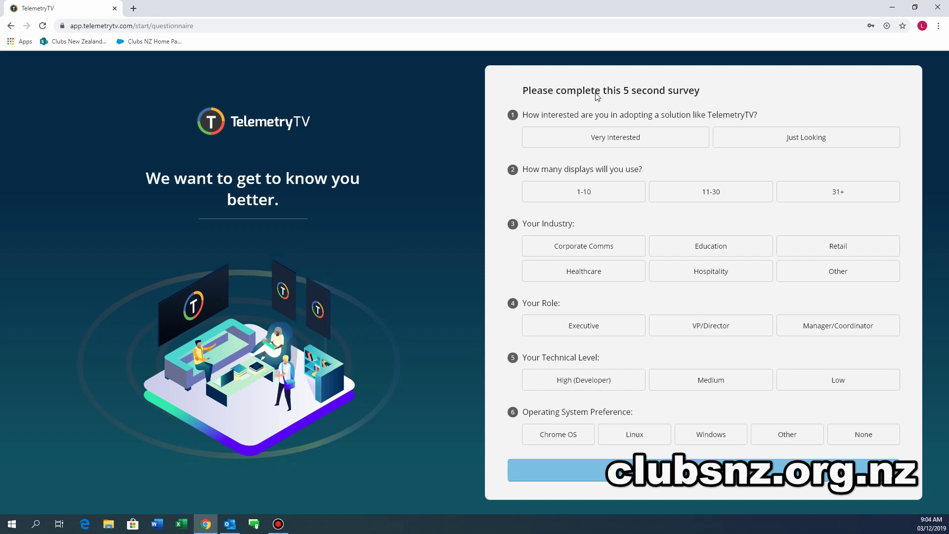
{"action": "left_click", "coordinate": [778, 143]}
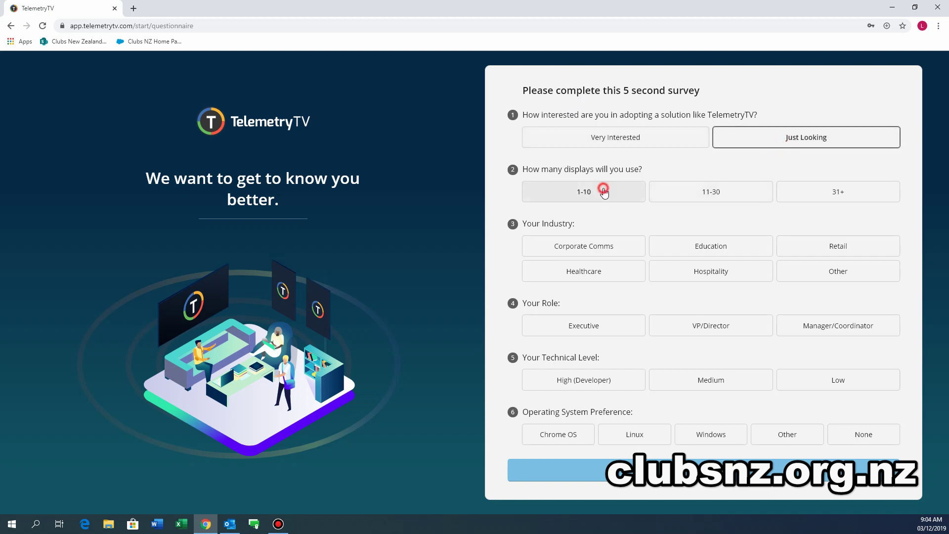
{"action": "left_click", "coordinate": [599, 190]}
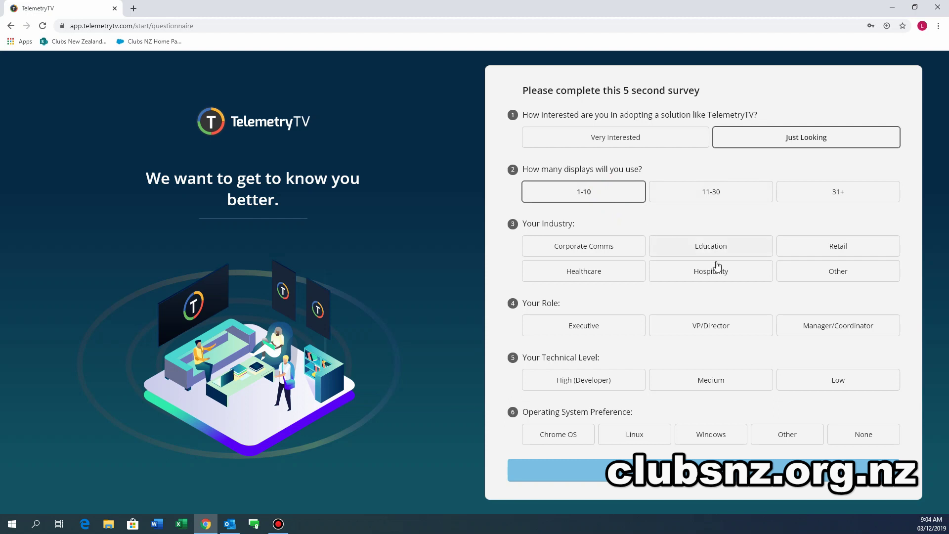
{"action": "left_click", "coordinate": [715, 278]}
{"action": "left_click", "coordinate": [848, 324]}
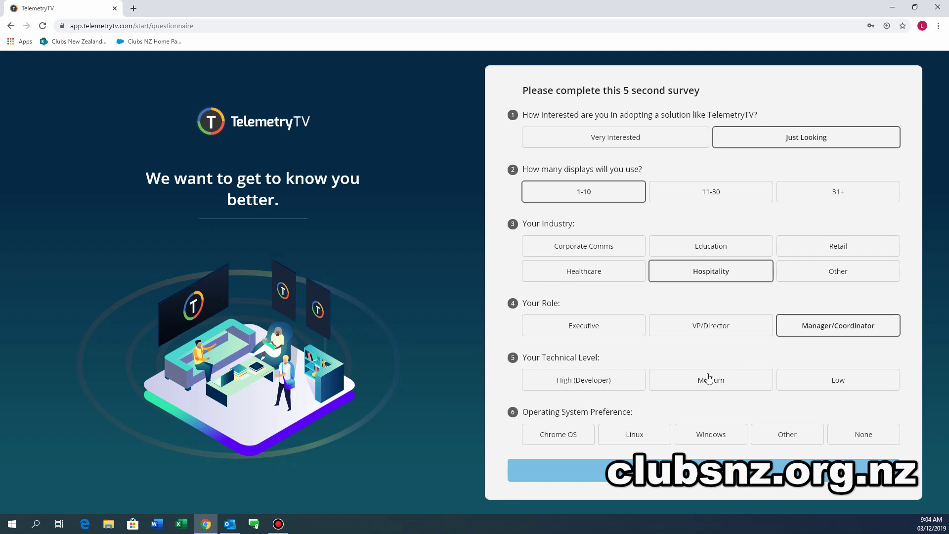
{"action": "left_click", "coordinate": [722, 384]}
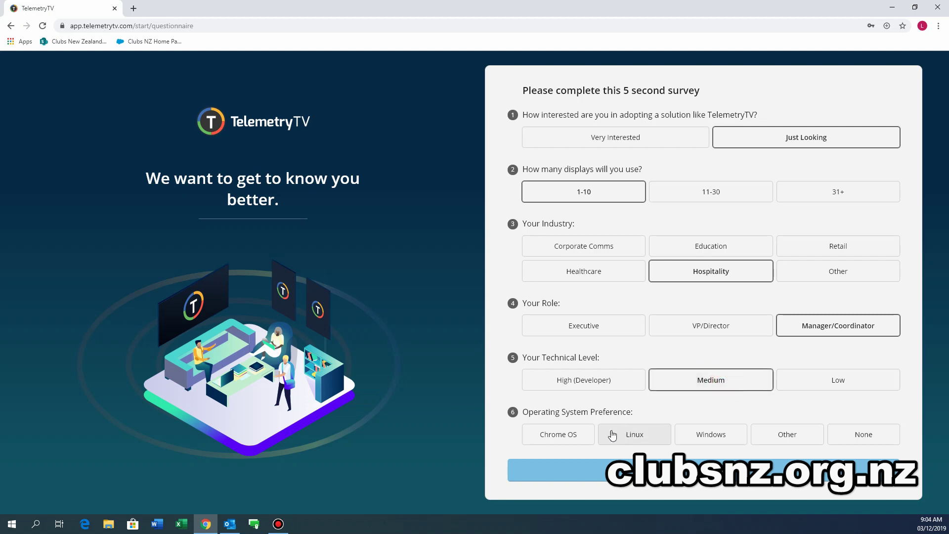
{"action": "left_click", "coordinate": [718, 436]}
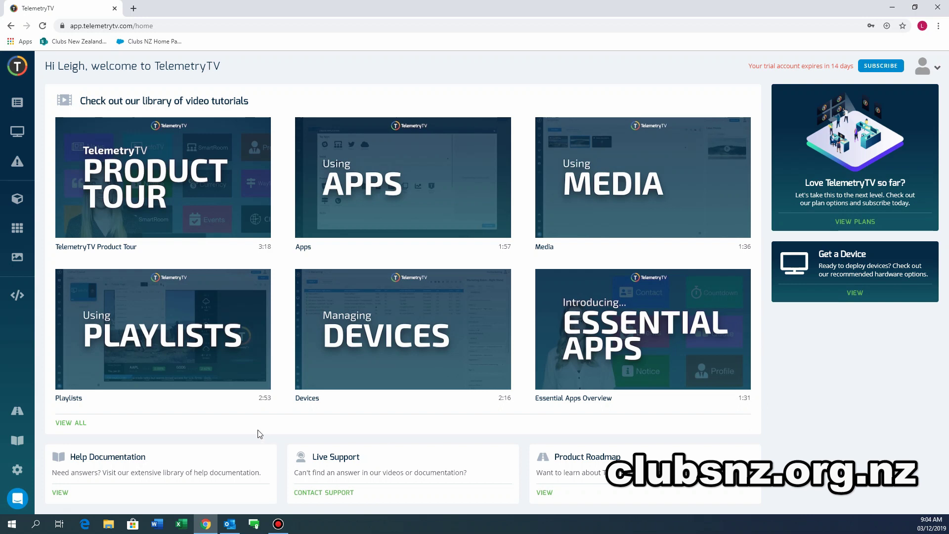
Close the welcome popup and go to Playlists to edit the Default playlist's blank page.
{"action": "mouse_move", "coordinate": [197, 199]}
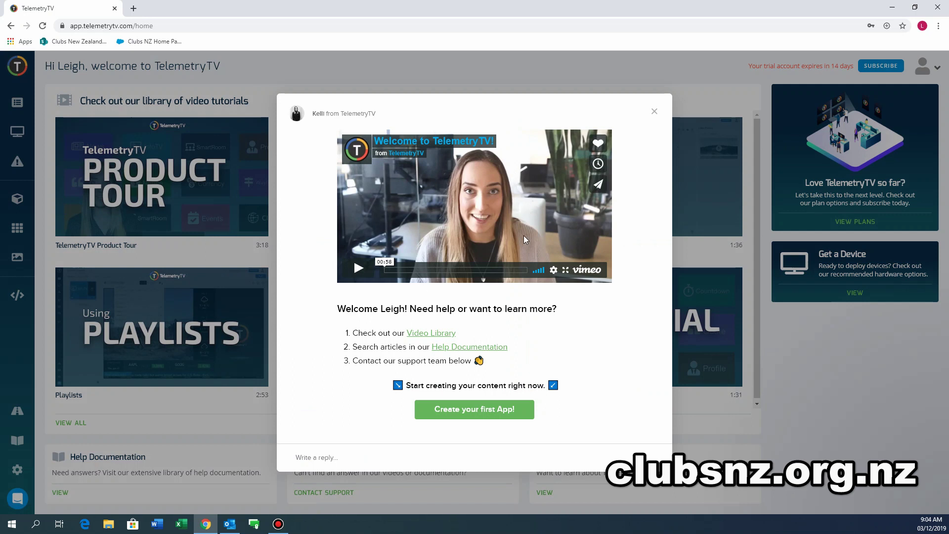
{"action": "left_click", "coordinate": [654, 112]}
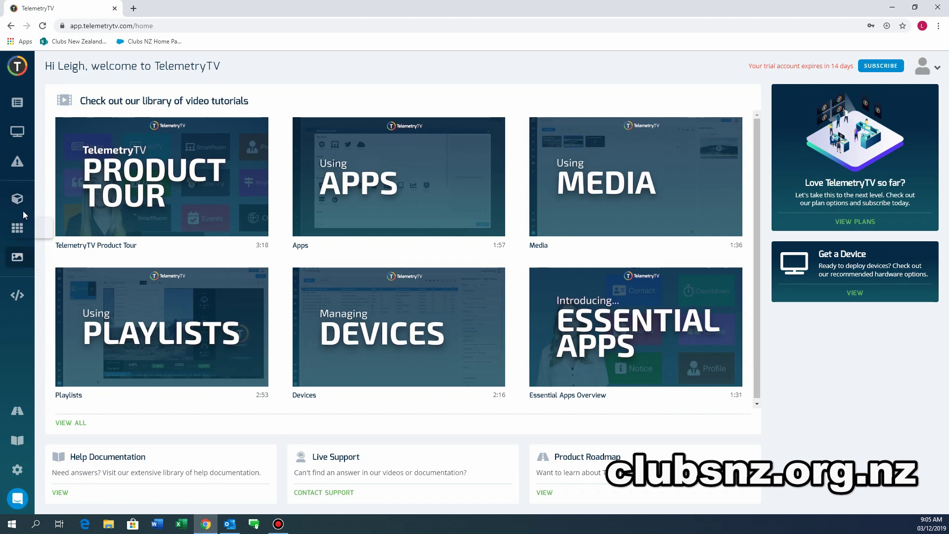
{"action": "left_click", "coordinate": [18, 102]}
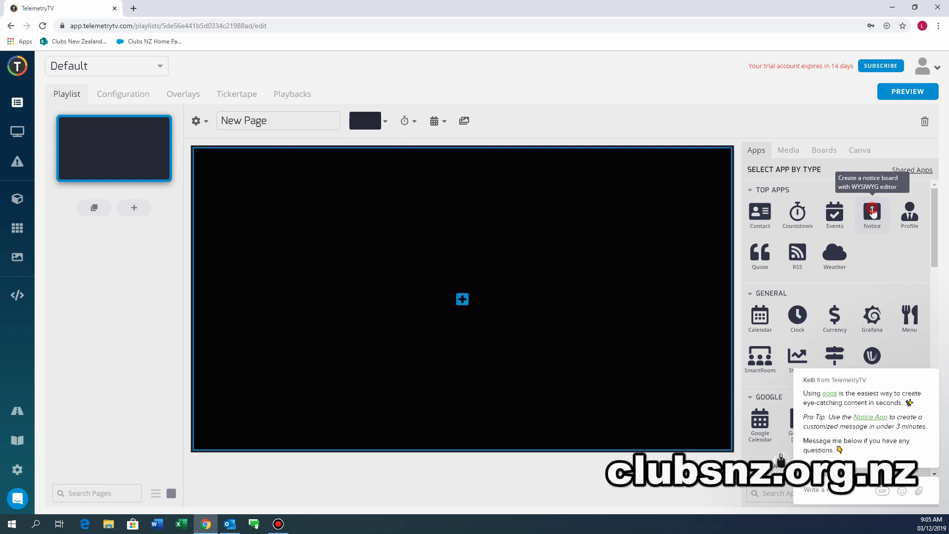
Add a Notice app to the first page with the message 'This is a test'.
{"action": "left_click", "coordinate": [872, 212]}
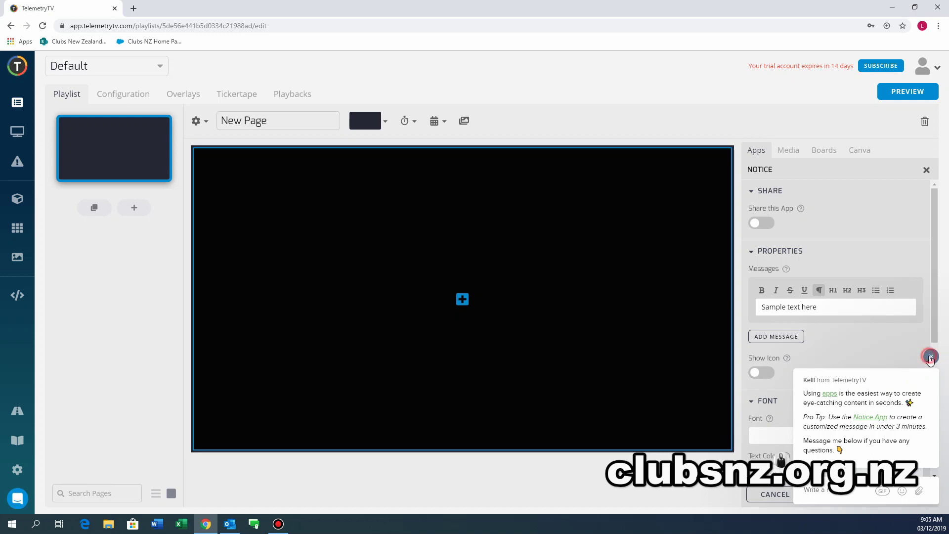
{"action": "left_click", "coordinate": [930, 357]}
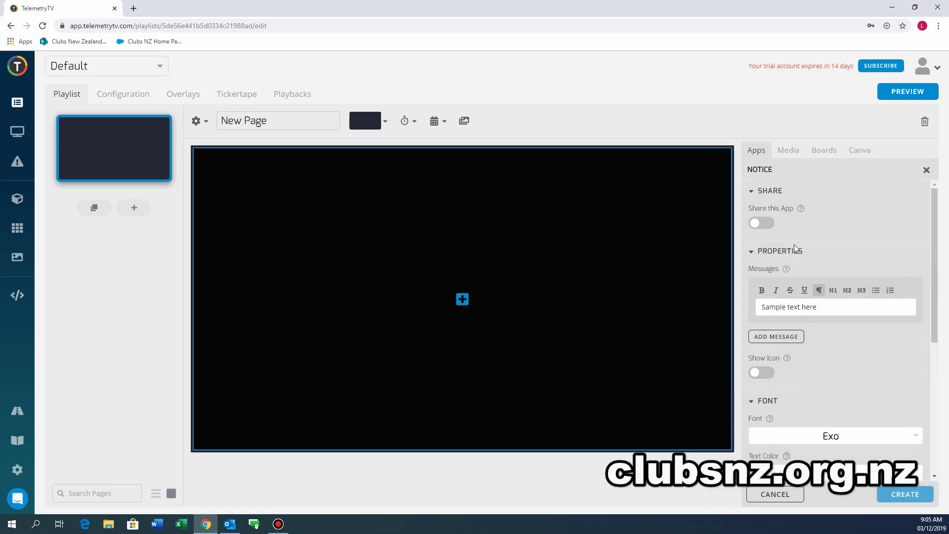
{"action": "scroll", "coordinate": [834, 316], "scroll_direction": "down", "scroll_amount": 2}
{"action": "scroll", "coordinate": [831, 267], "scroll_direction": "up", "scroll_amount": 2}
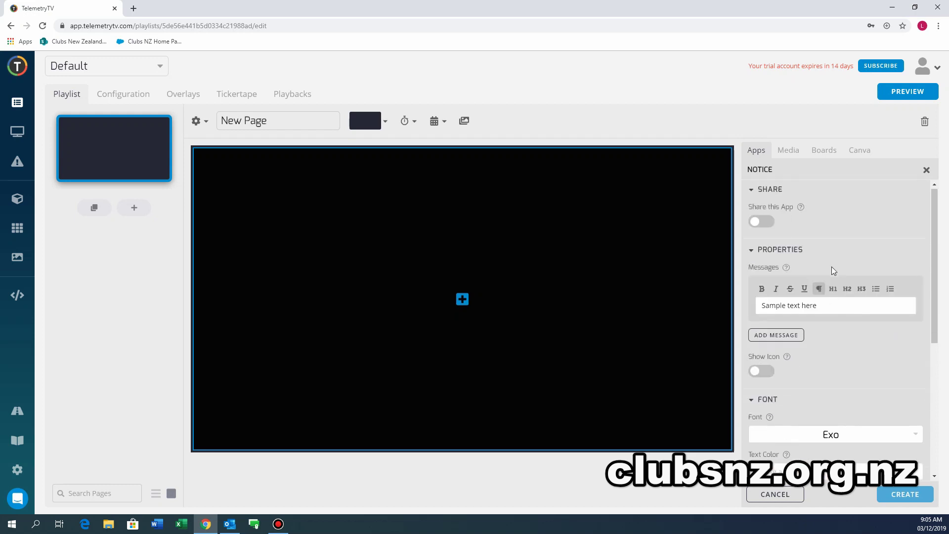
{"action": "left_click", "coordinate": [828, 310]}
{"action": "left_click_drag", "start_coordinate": [829, 309], "coordinate": [756, 311]}
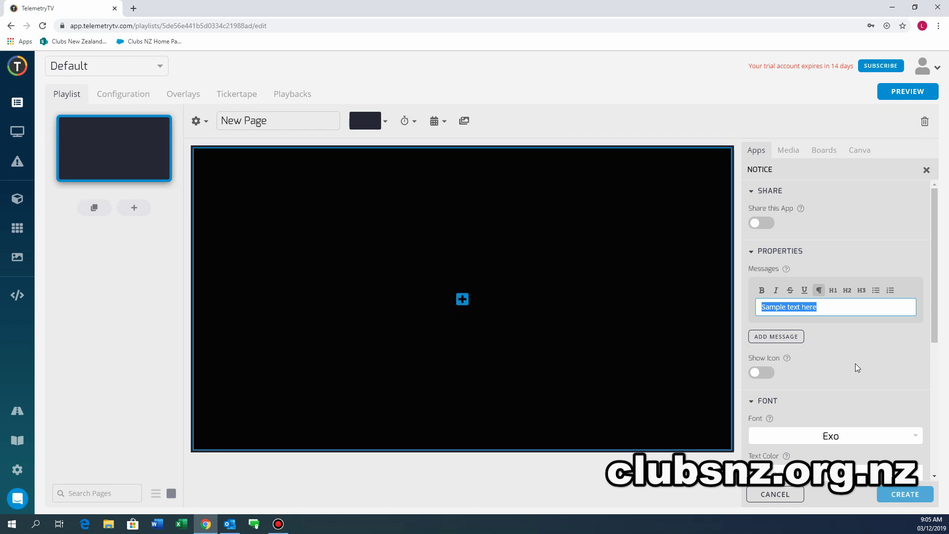
{"action": "type", "text": "This i"}
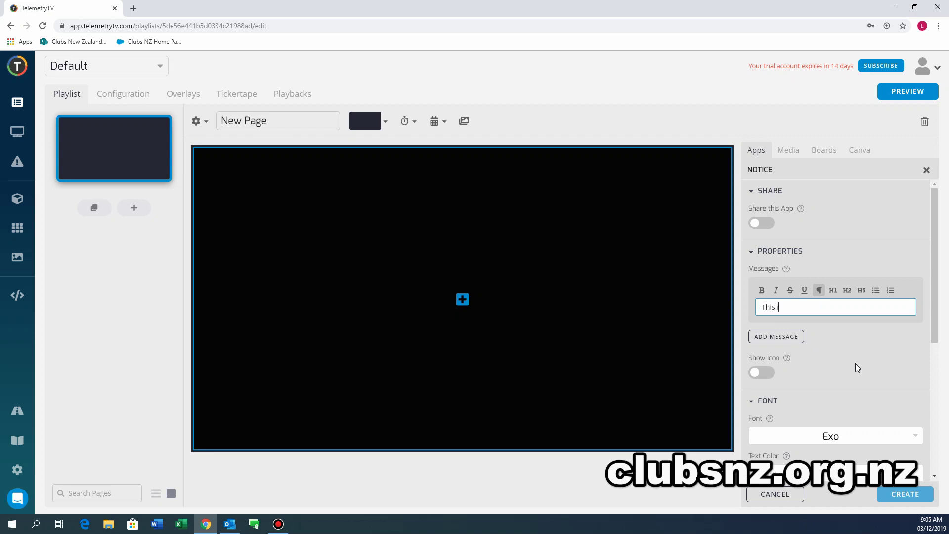
{"action": "type", "text": "s a test"}
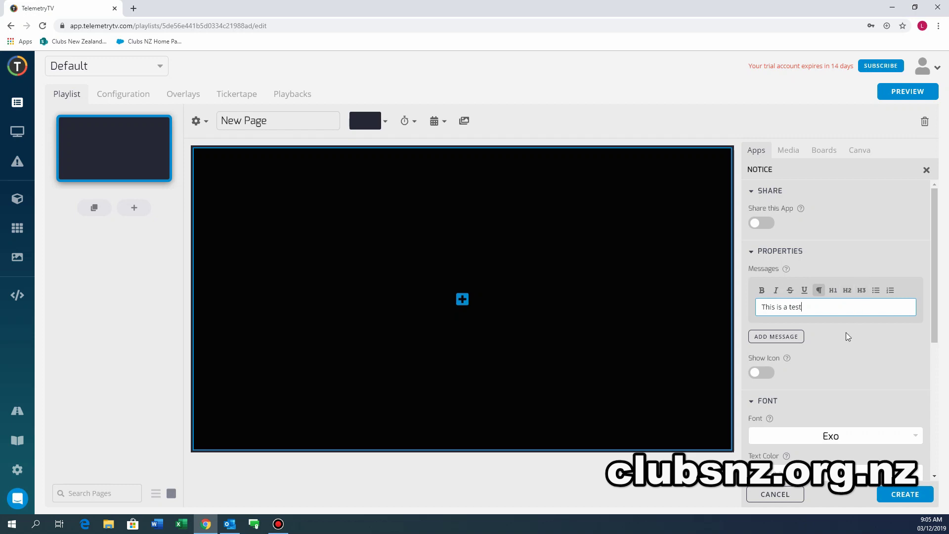
Set the notice font to Circus and create the notice.
{"action": "scroll", "coordinate": [853, 381], "scroll_direction": "down", "scroll_amount": 3}
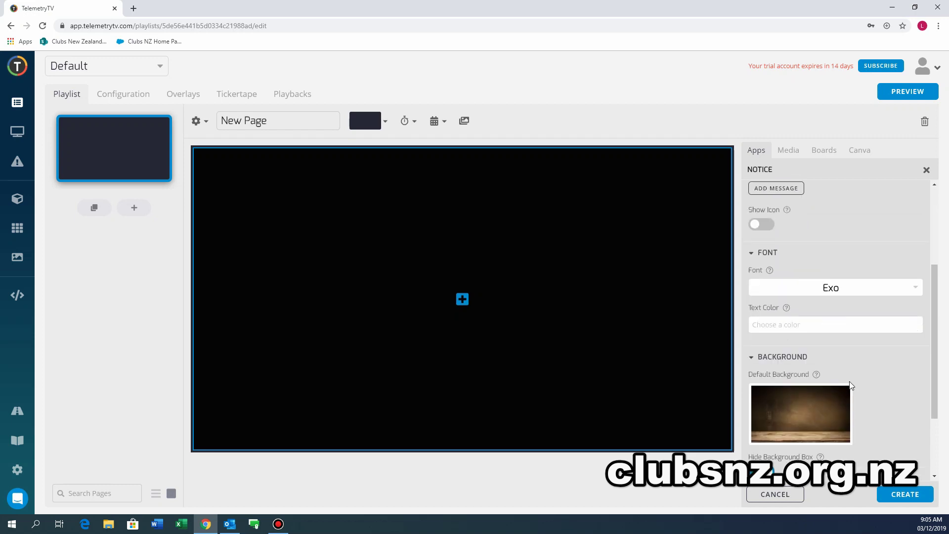
{"action": "left_click", "coordinate": [882, 293]}
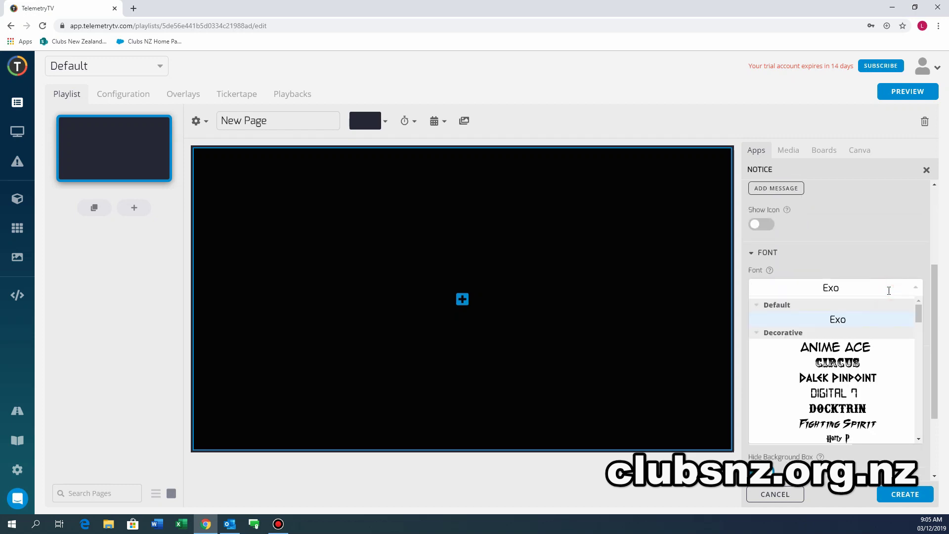
{"action": "left_click", "coordinate": [839, 364]}
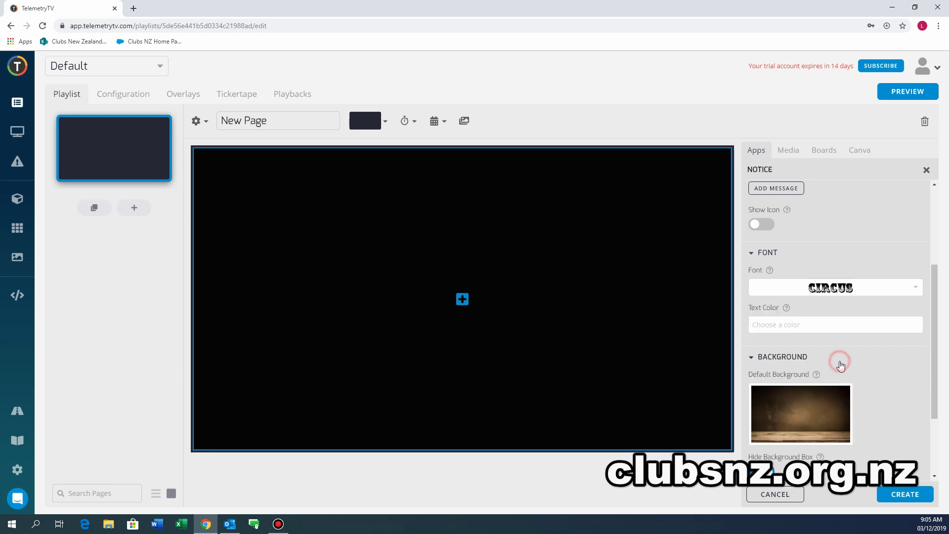
{"action": "scroll", "coordinate": [864, 345], "scroll_direction": "down", "scroll_amount": 2}
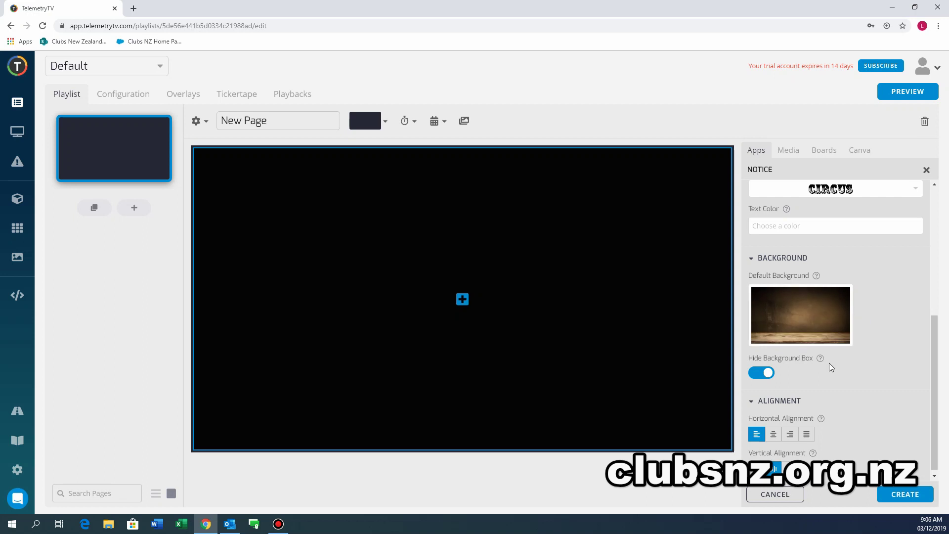
{"action": "scroll", "coordinate": [833, 372], "scroll_direction": "down", "scroll_amount": 1}
{"action": "left_click", "coordinate": [897, 495]}
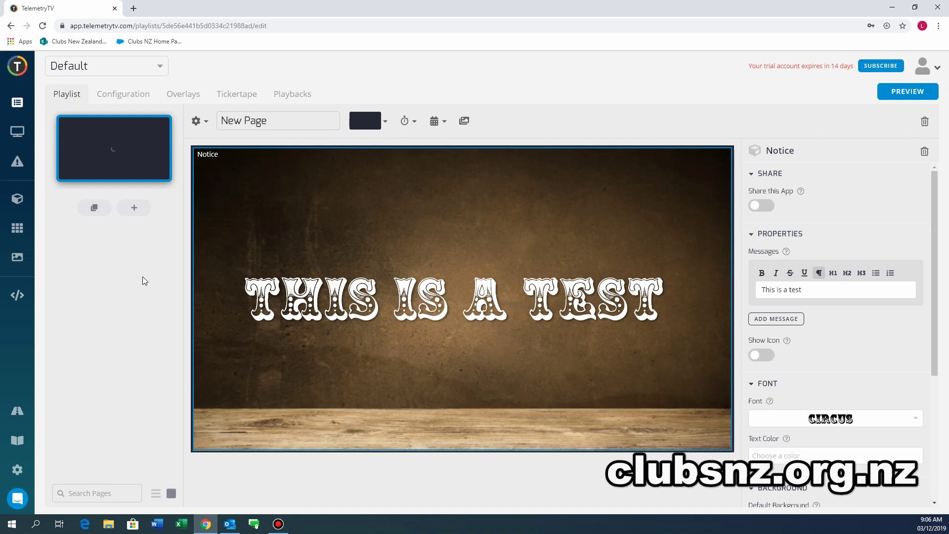
Add New Page 2 with a Countdown titled 'Christmas Is Coming' to December 25, 2019.
{"action": "left_click", "coordinate": [134, 208]}
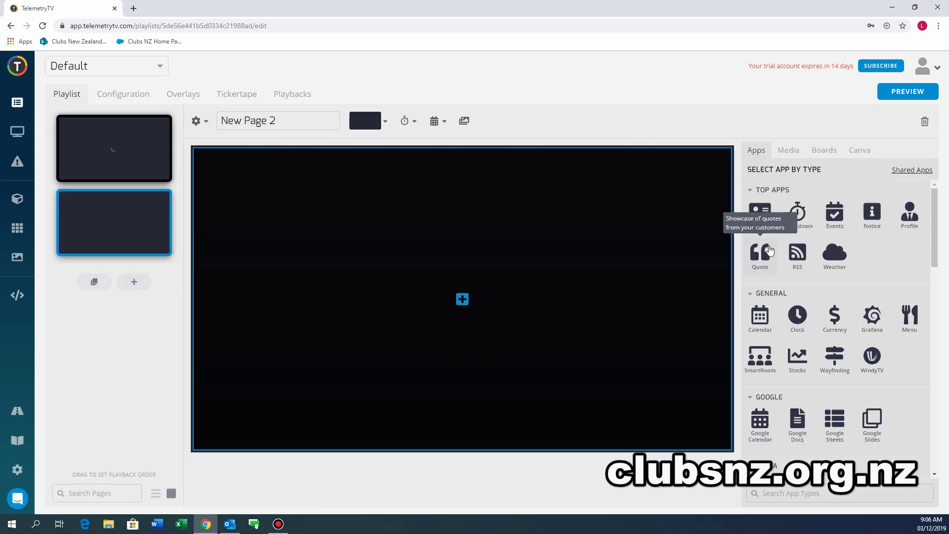
{"action": "left_click", "coordinate": [801, 218]}
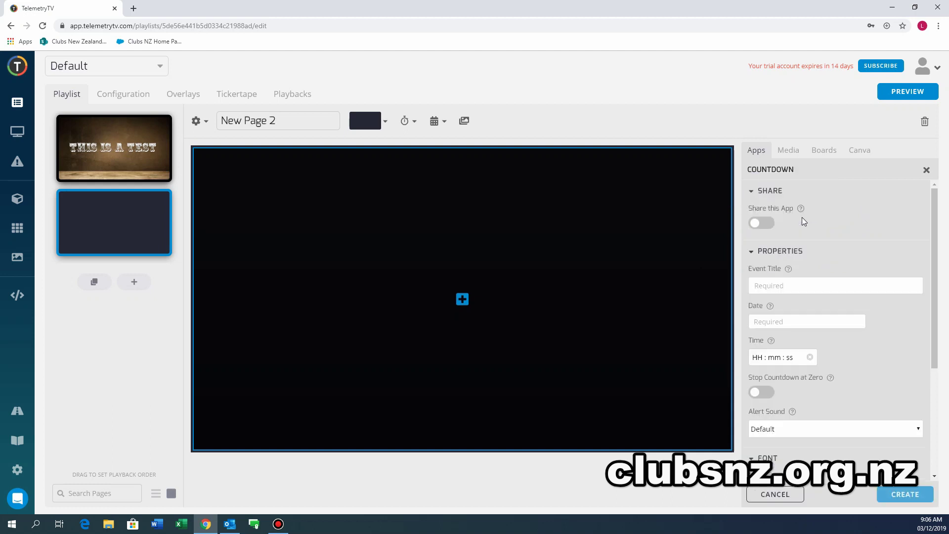
{"action": "left_click", "coordinate": [821, 286]}
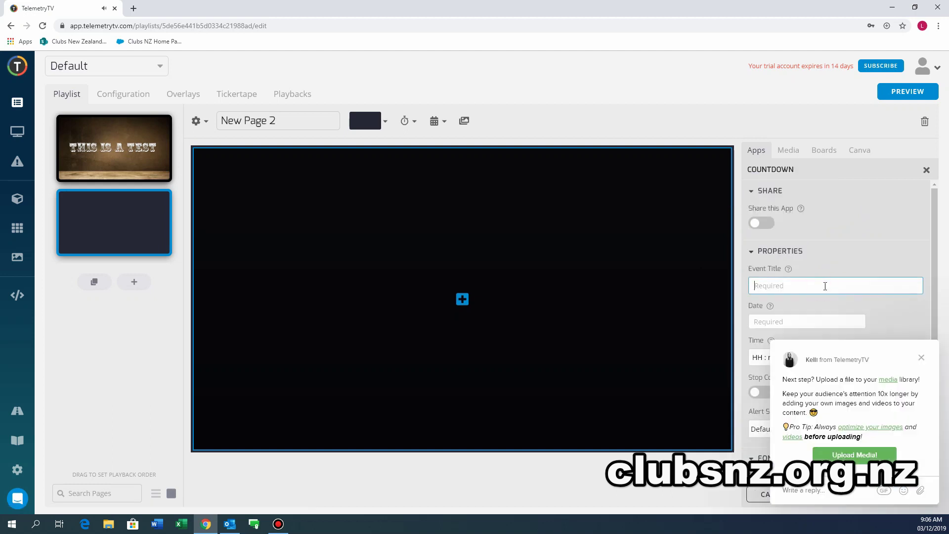
{"action": "type", "text": "Christmas Is Coming"}
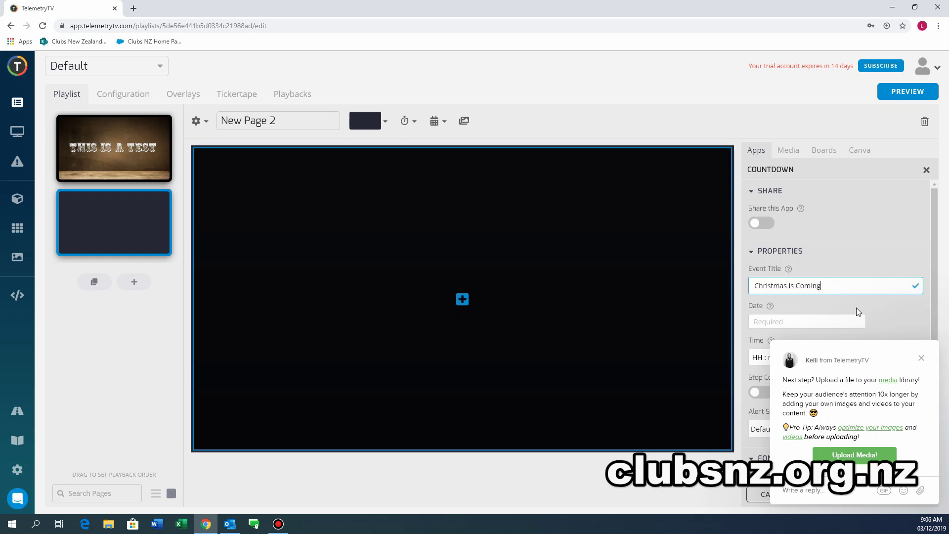
{"action": "left_click", "coordinate": [921, 358]}
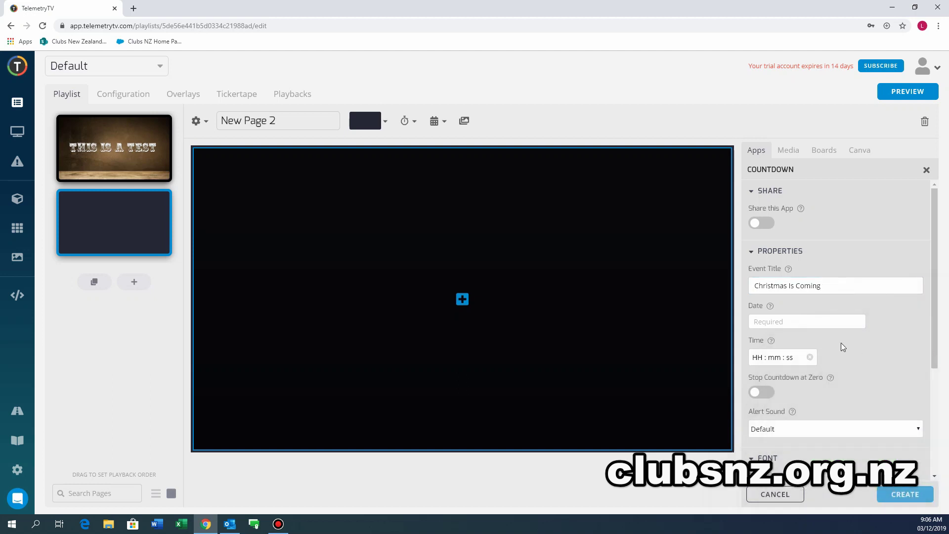
{"action": "left_click", "coordinate": [806, 323]}
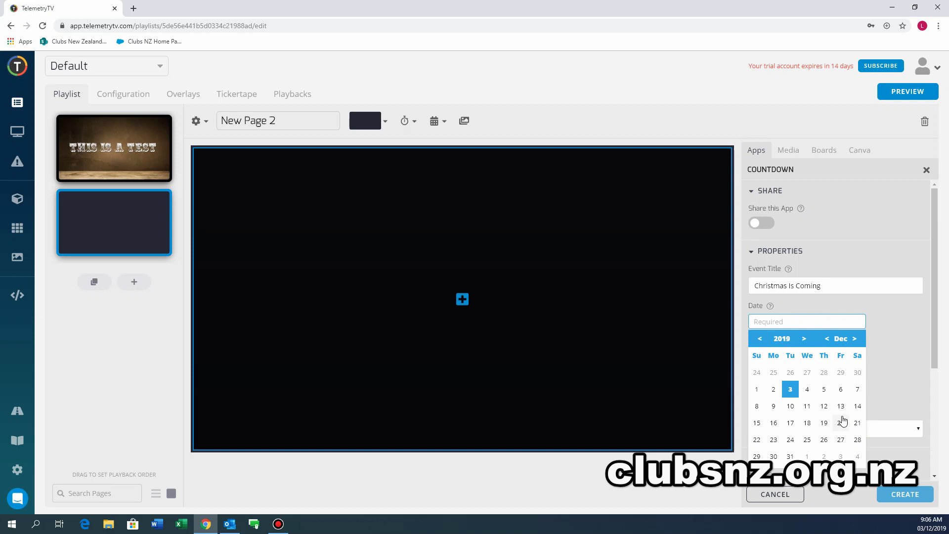
{"action": "left_click", "coordinate": [807, 440]}
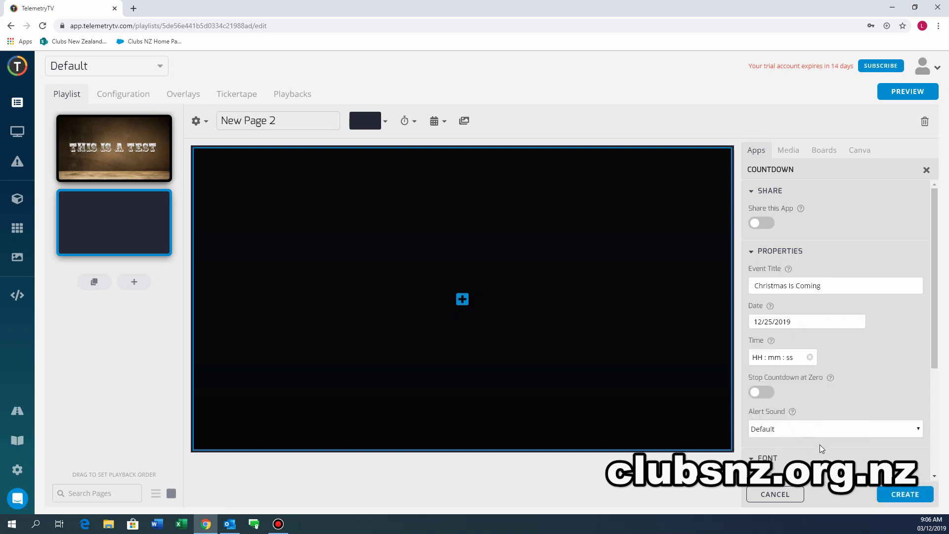
{"action": "left_click", "coordinate": [903, 495]}
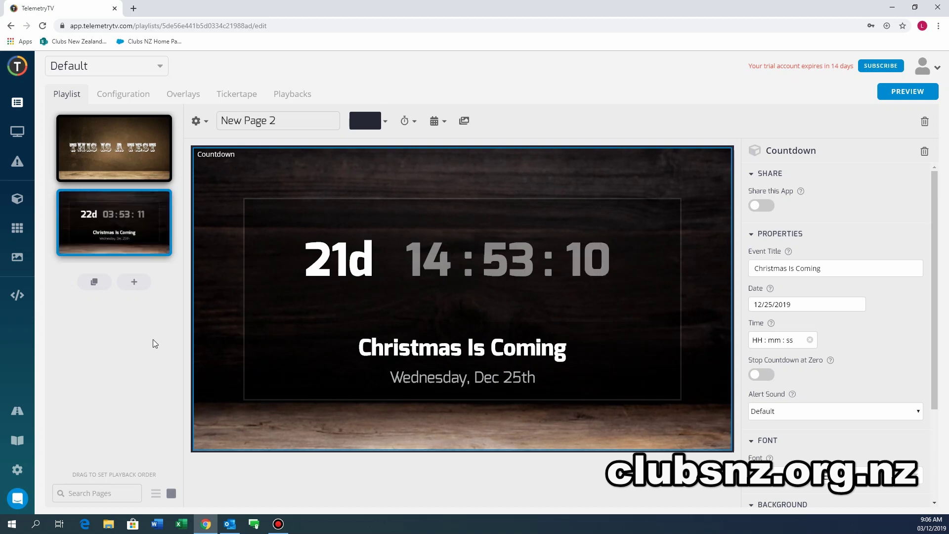
Add New Page 3 with Wellington, New Zealand weather and daily forecast, then add New Page 4.
{"action": "left_click", "coordinate": [134, 285]}
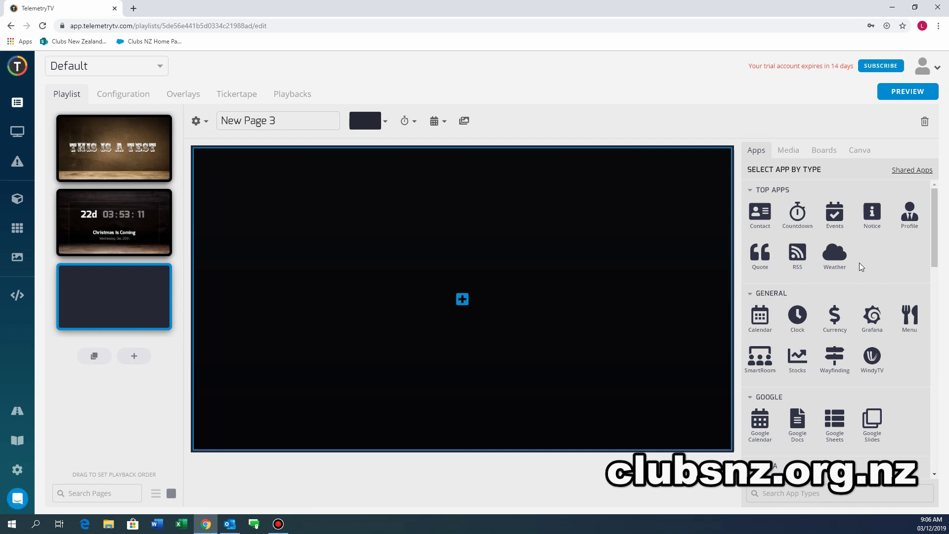
{"action": "left_click", "coordinate": [834, 253]}
{"action": "left_click", "coordinate": [835, 289]}
{"action": "type", "text": "Wellington New"}
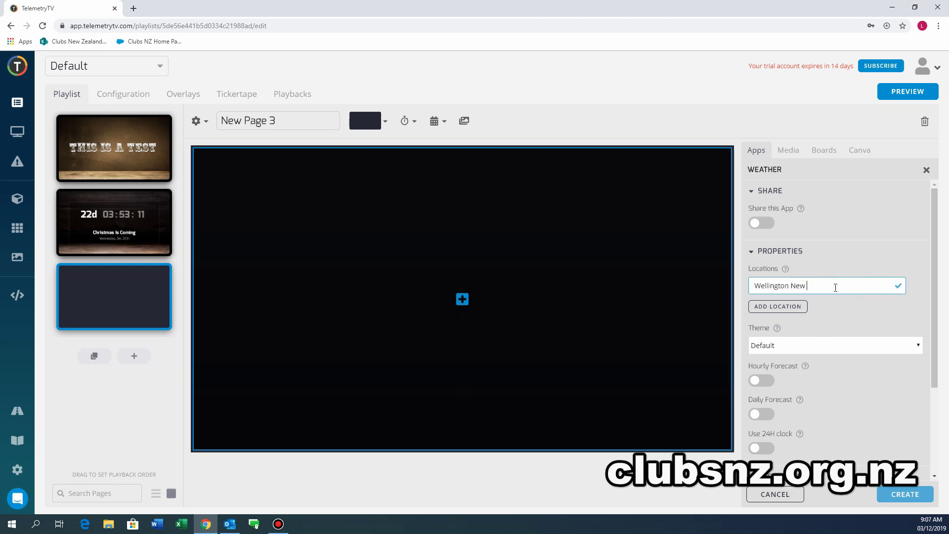
{"action": "type", "text": "nd"}
{"action": "left_click", "coordinate": [763, 416]}
{"action": "left_click", "coordinate": [907, 496]}
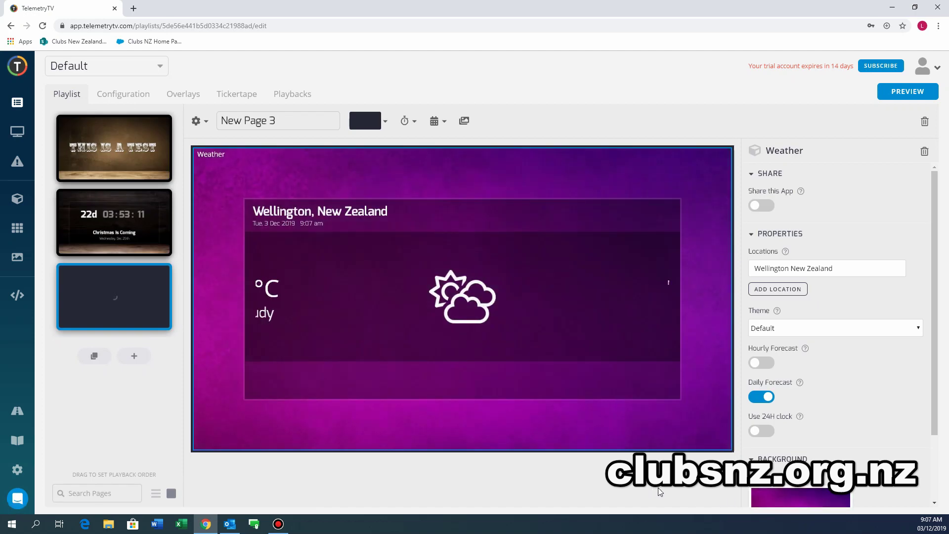
{"action": "scroll", "coordinate": [884, 491], "scroll_direction": "down", "scroll_amount": 3}
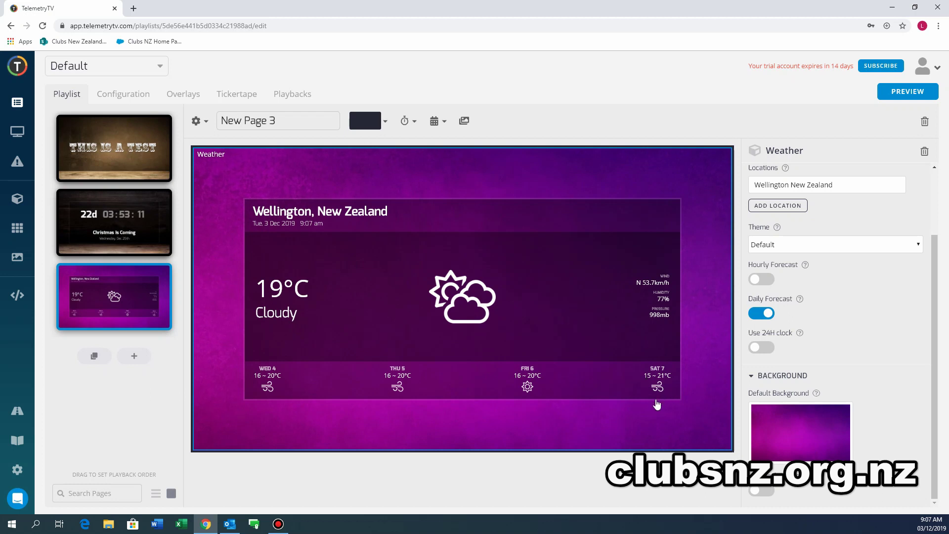
{"action": "left_click", "coordinate": [132, 357]}
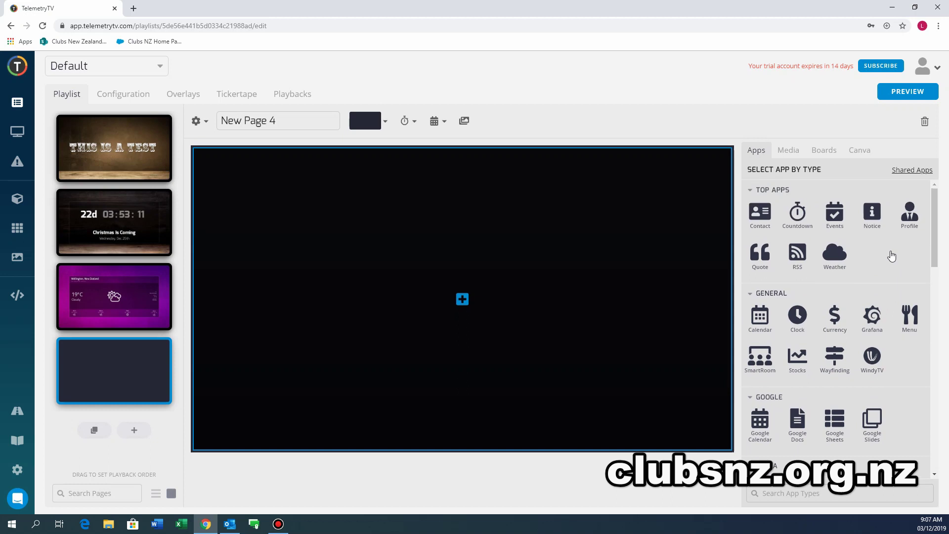
Add an Events app to New Page 4 titled 'Bowls Tournament' located in Istanbul.
{"action": "scroll", "coordinate": [886, 253], "scroll_direction": "down", "scroll_amount": 1}
{"action": "scroll", "coordinate": [850, 242], "scroll_direction": "up", "scroll_amount": 1}
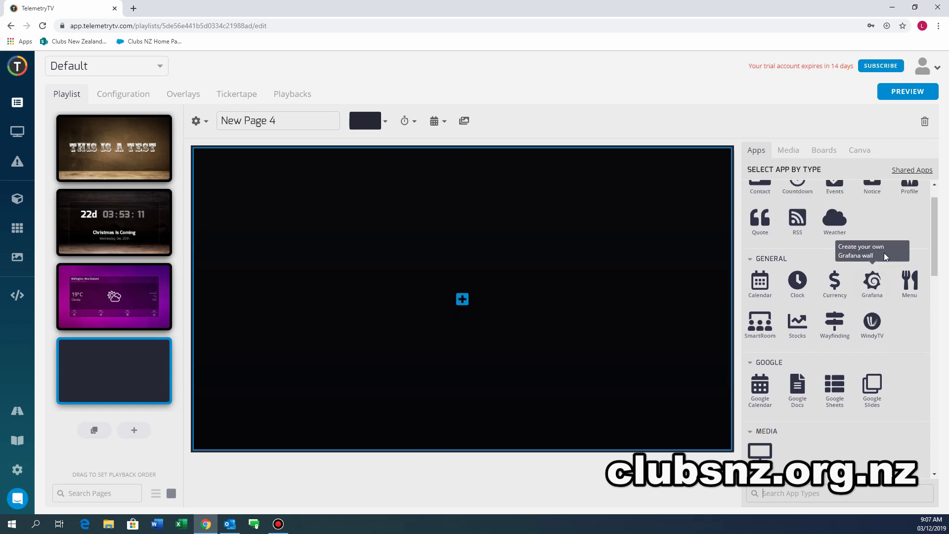
{"action": "left_click", "coordinate": [838, 222]}
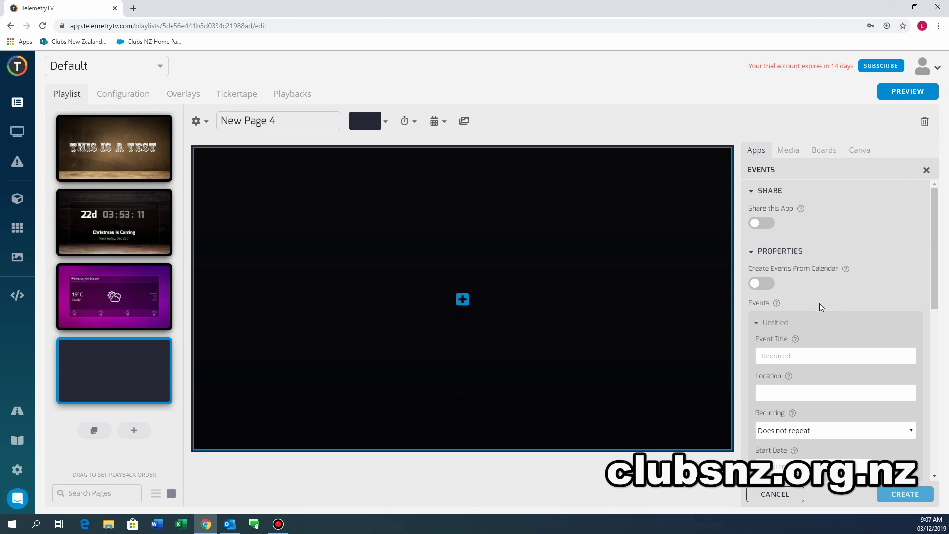
{"action": "left_click", "coordinate": [820, 357]}
{"action": "type", "text": "Bowl"}
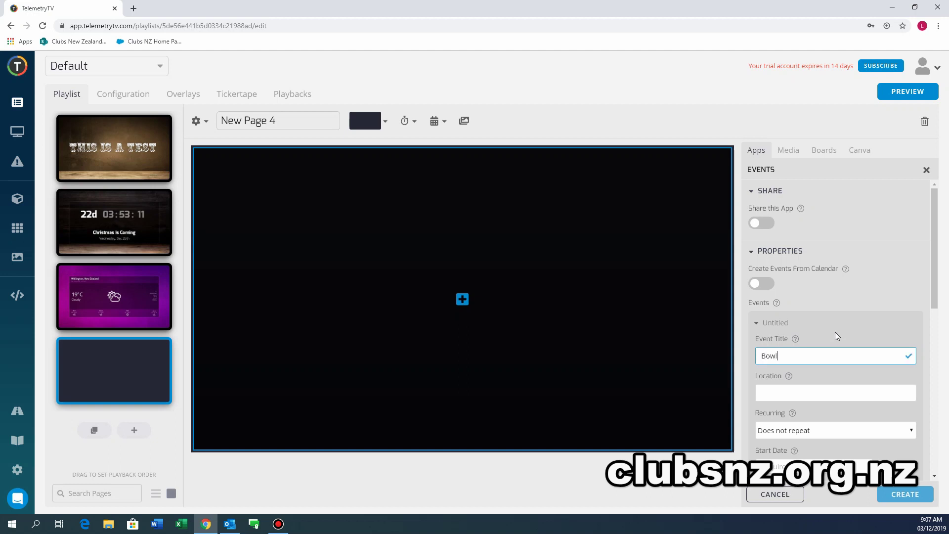
{"action": "type", "text": "s Tournament"}
{"action": "left_click", "coordinate": [820, 394]}
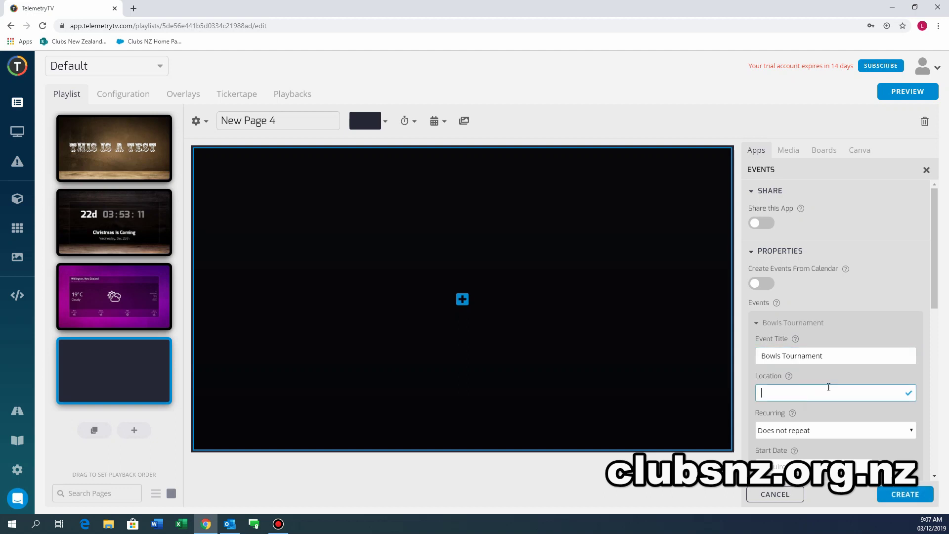
{"action": "type", "text": "Istanbul"}
Set the event to run December 7 to December 8, 2019 and create it.
{"action": "scroll", "coordinate": [831, 391], "scroll_direction": "down", "scroll_amount": 3}
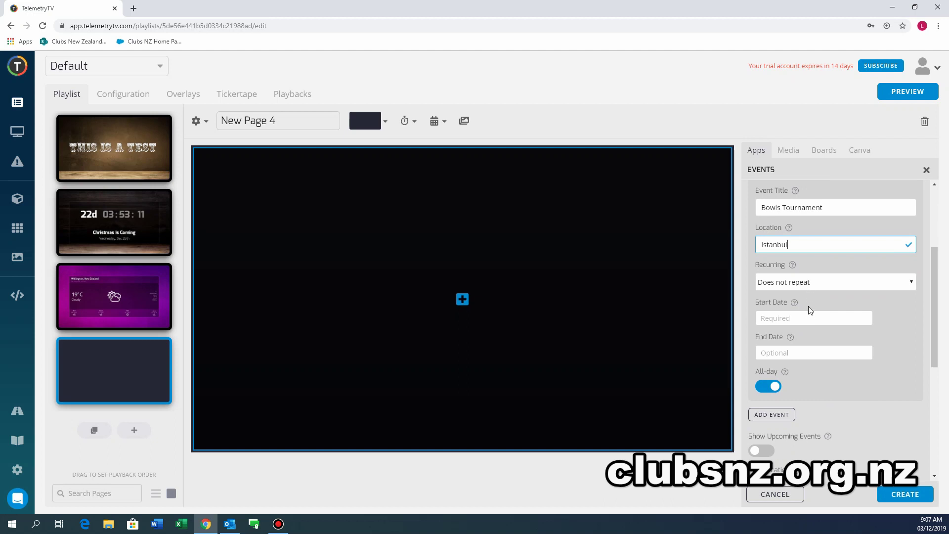
{"action": "left_click", "coordinate": [809, 316]}
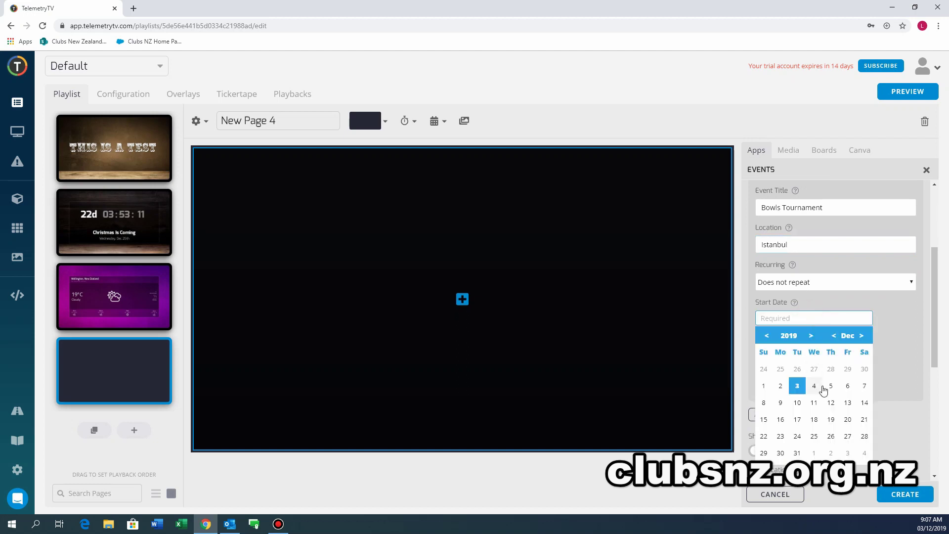
{"action": "left_click", "coordinate": [865, 386]}
{"action": "left_click", "coordinate": [811, 352]}
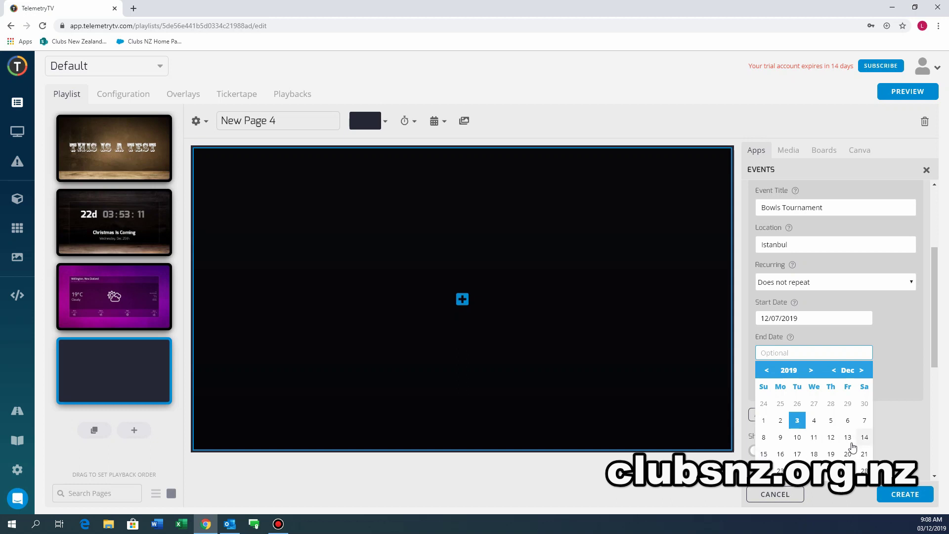
{"action": "left_click", "coordinate": [763, 437]}
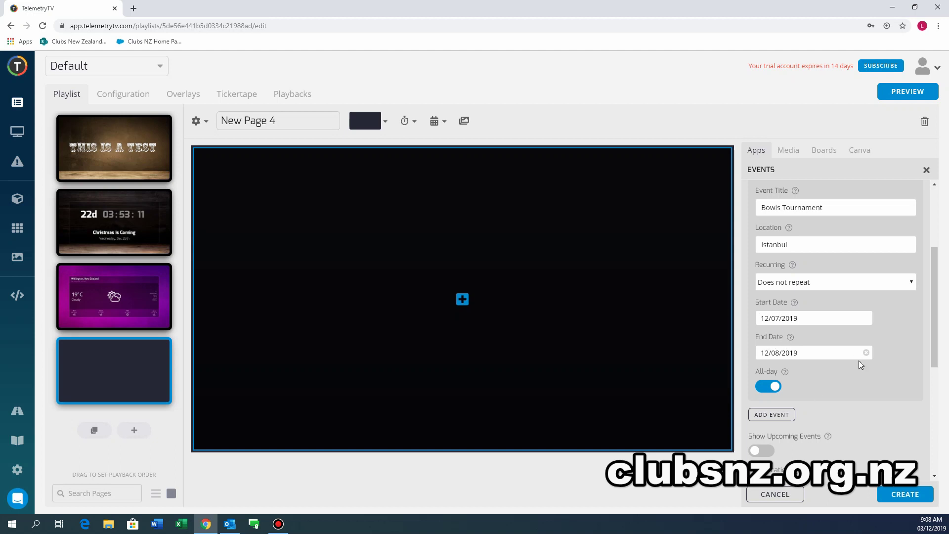
{"action": "scroll", "coordinate": [847, 390], "scroll_direction": "down", "scroll_amount": 2}
{"action": "scroll", "coordinate": [846, 389], "scroll_direction": "down", "scroll_amount": 2}
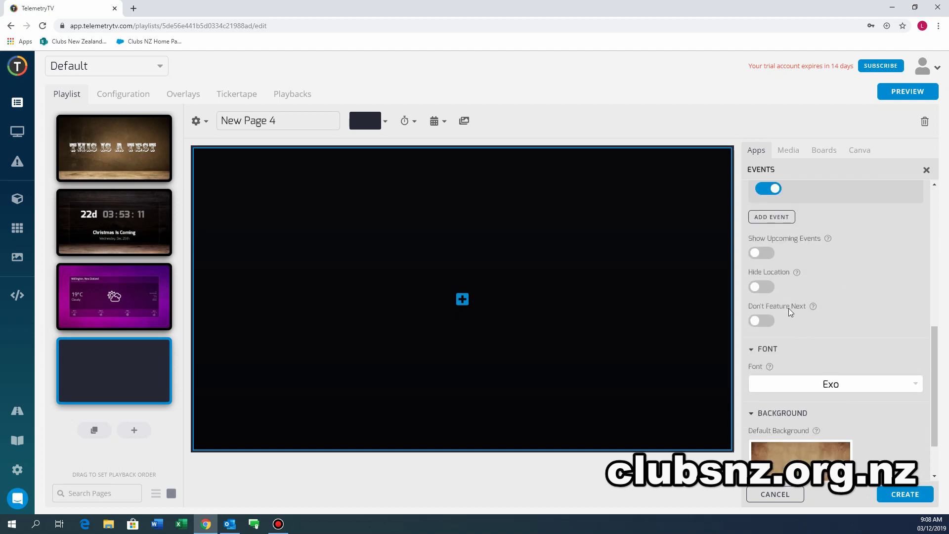
{"action": "left_click", "coordinate": [897, 493]}
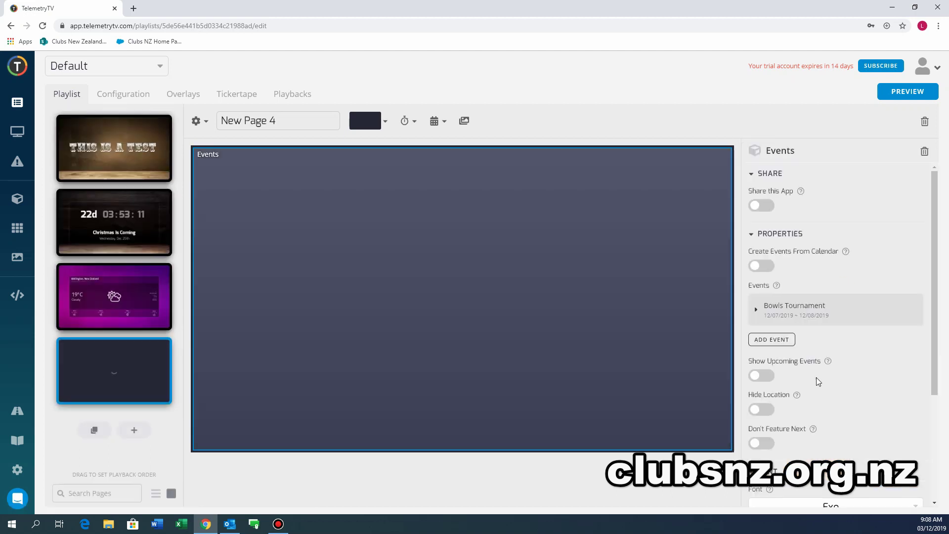
{"action": "scroll", "coordinate": [836, 455], "scroll_direction": "down", "scroll_amount": 1}
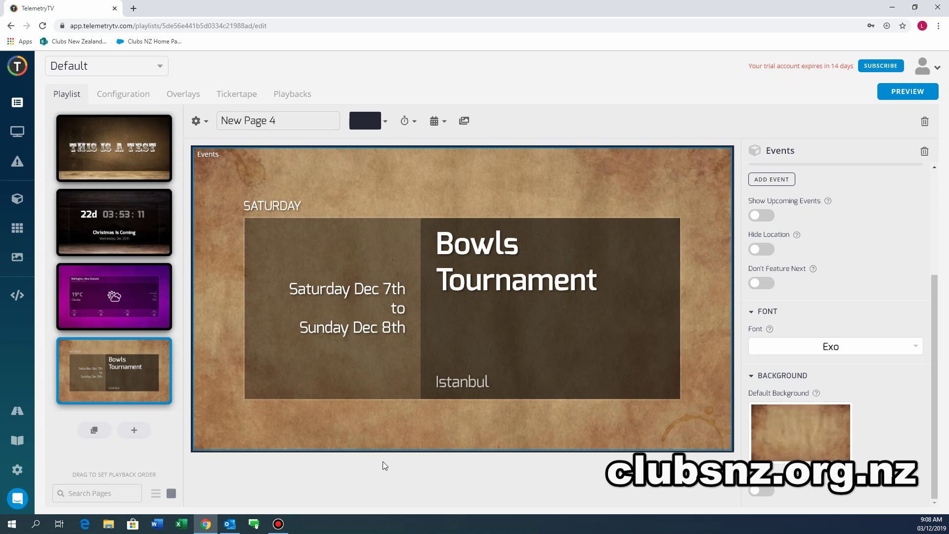
Add New Page 5 with a Menu app titled 'Dinner Menu Specials' and open its items editor.
{"action": "left_click", "coordinate": [135, 432]}
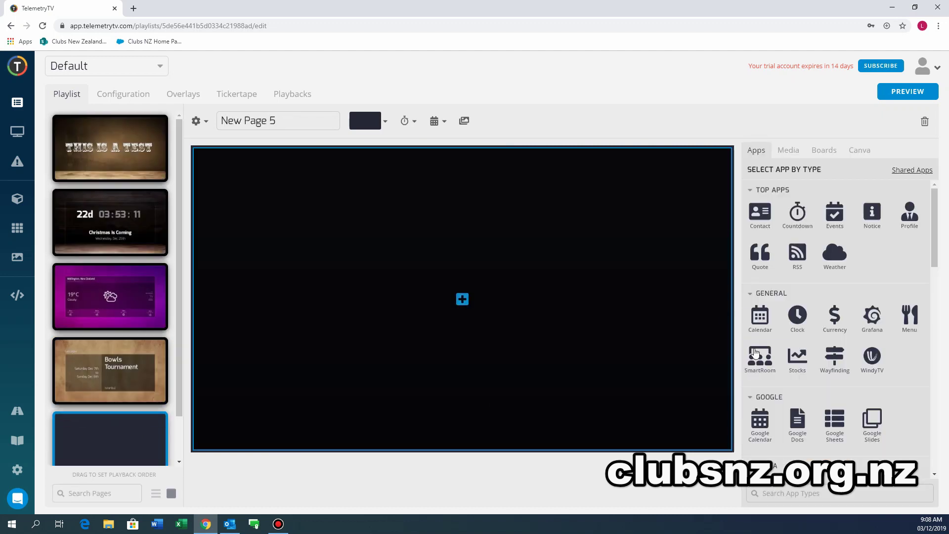
{"action": "scroll", "coordinate": [876, 311], "scroll_direction": "down", "scroll_amount": 10}
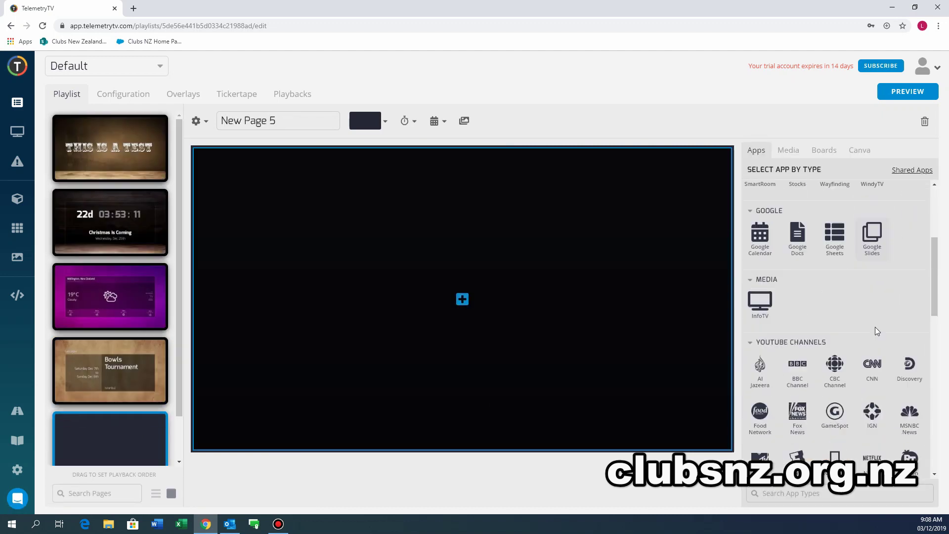
{"action": "scroll", "coordinate": [876, 332], "scroll_direction": "down", "scroll_amount": 15}
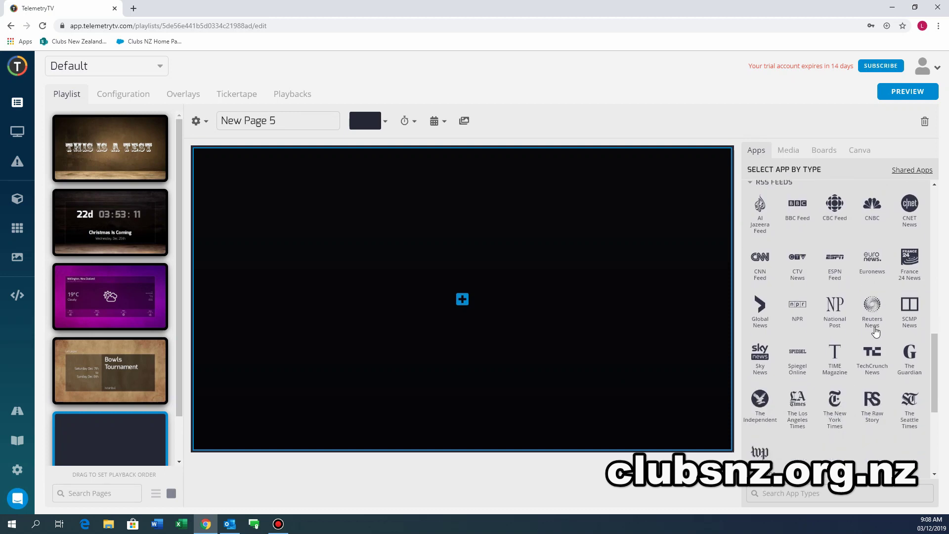
{"action": "scroll", "coordinate": [875, 331], "scroll_direction": "up", "scroll_amount": 10}
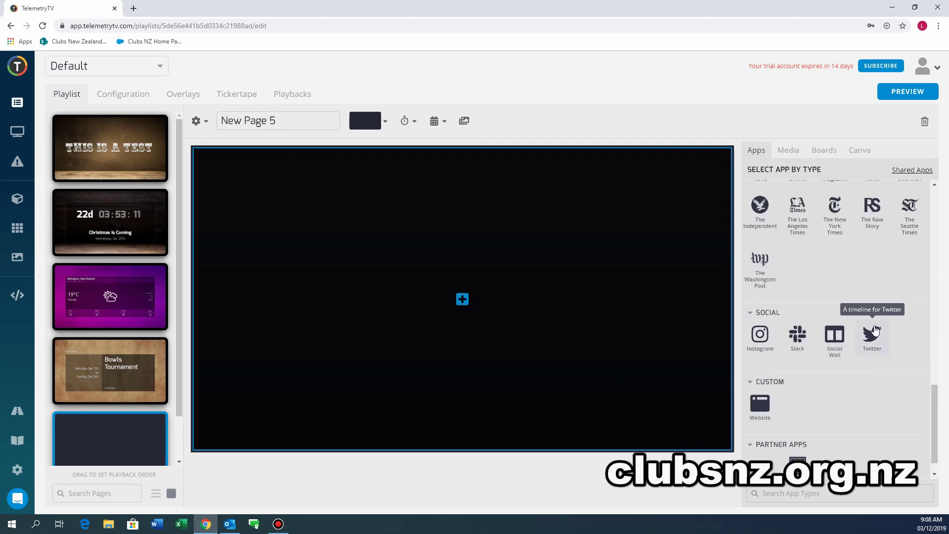
{"action": "scroll", "coordinate": [875, 330], "scroll_direction": "up", "scroll_amount": 10}
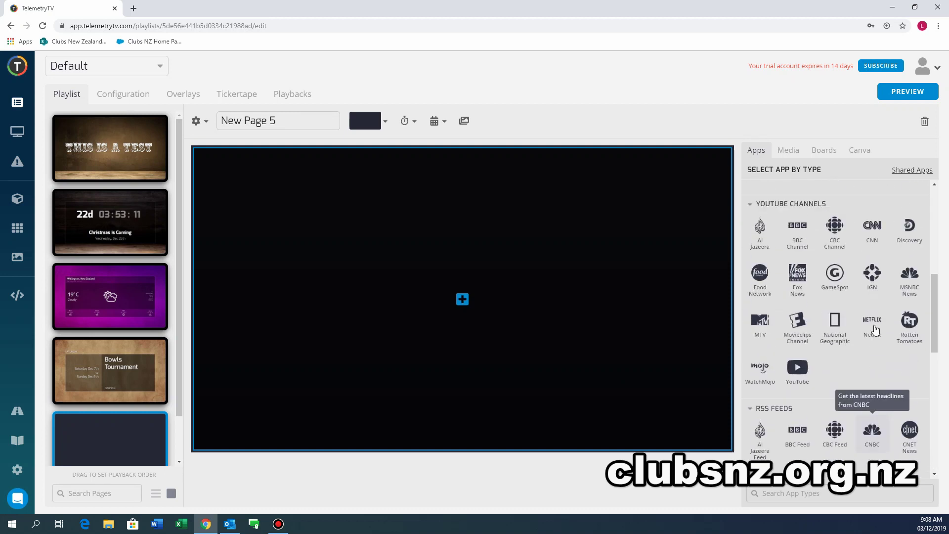
{"action": "scroll", "coordinate": [875, 328], "scroll_direction": "up", "scroll_amount": 3}
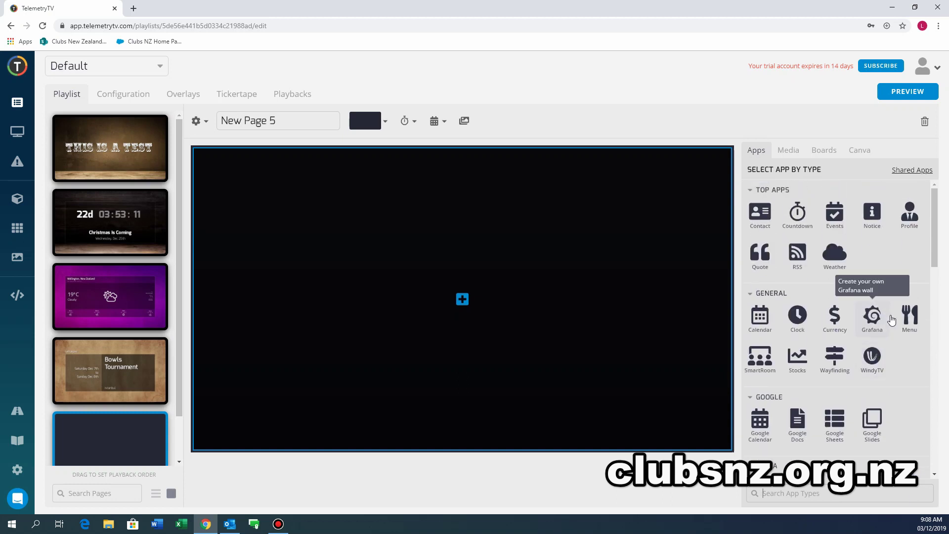
{"action": "left_click", "coordinate": [910, 318]}
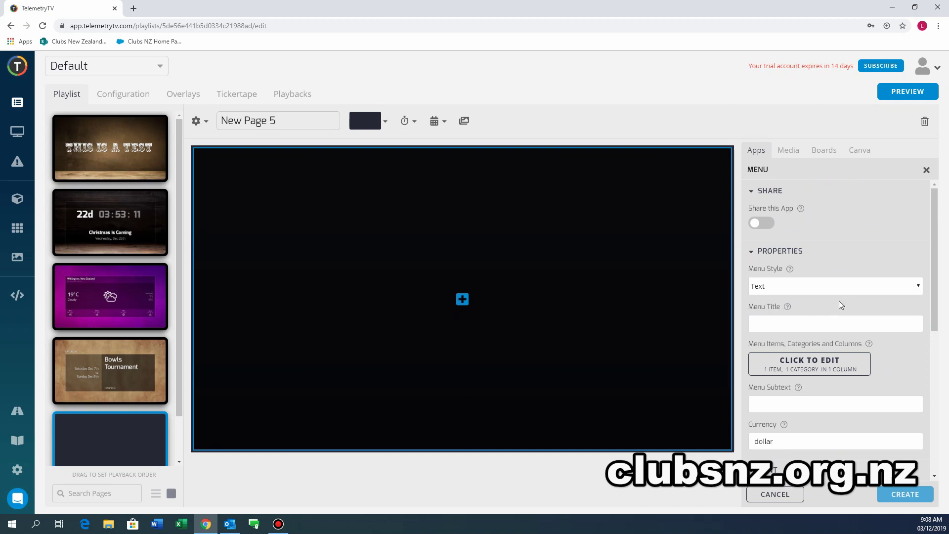
{"action": "left_click", "coordinate": [836, 324]}
{"action": "type", "text": "Dinner Menu"}
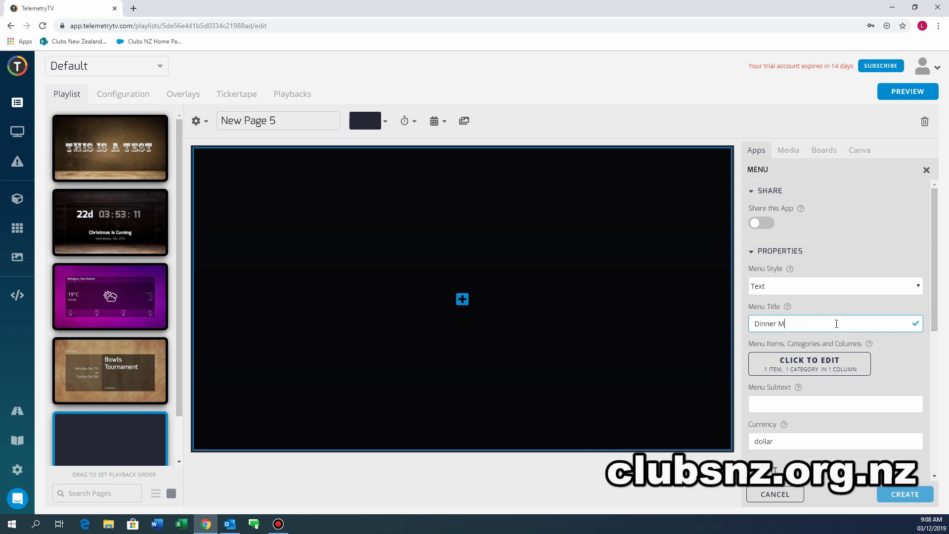
{"action": "type", "text": " Specials"}
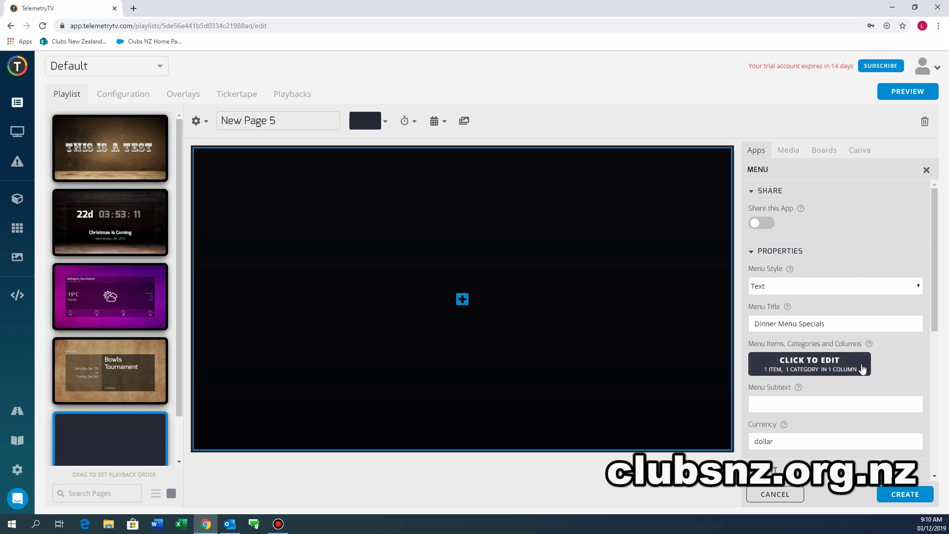
{"action": "left_click", "coordinate": [835, 368]}
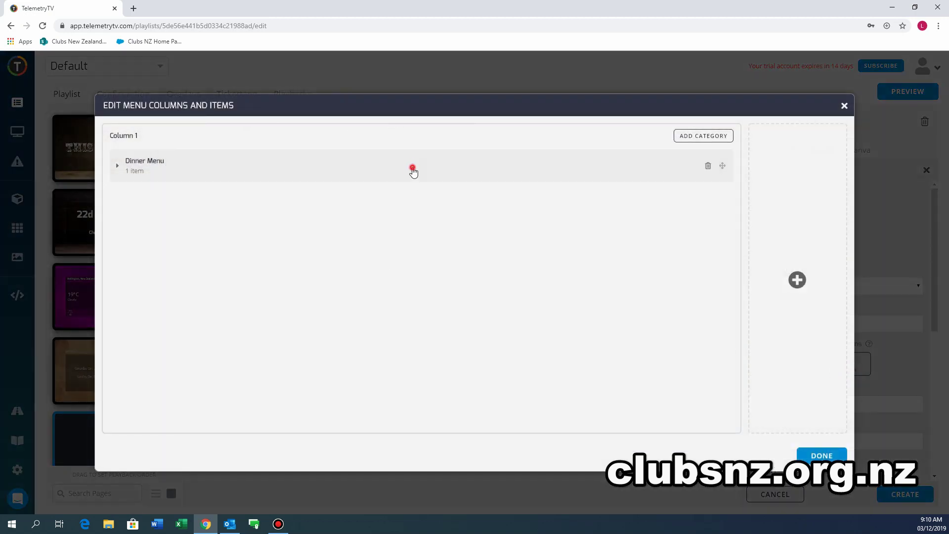
Rename the menu category to 'Dinner menu'.
{"action": "left_click", "coordinate": [412, 168]}
{"action": "left_click_drag", "start_coordinate": [174, 195], "coordinate": [96, 197]}
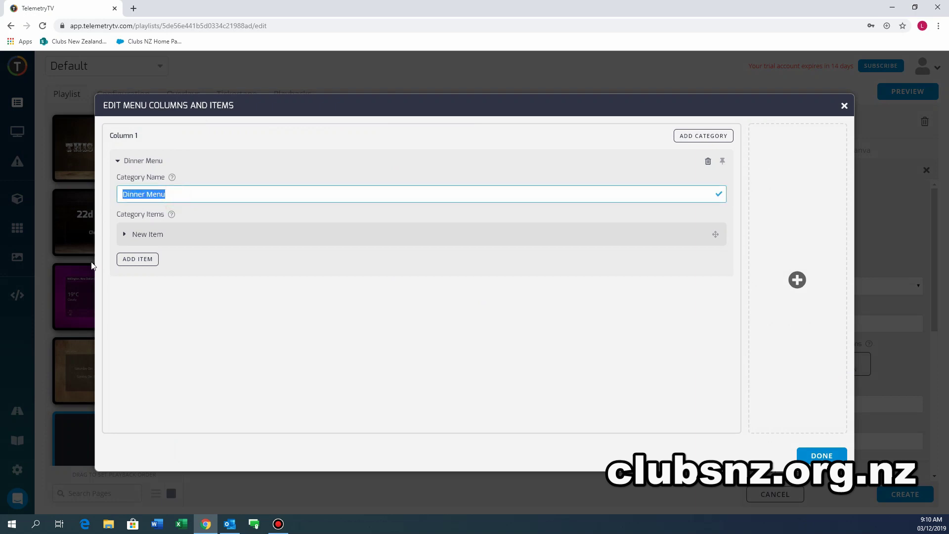
{"action": "type", "text": "Dinner menu"}
Name the item Steak & Chips with the description 'Dead Cow with potato'.
{"action": "left_click", "coordinate": [170, 236]}
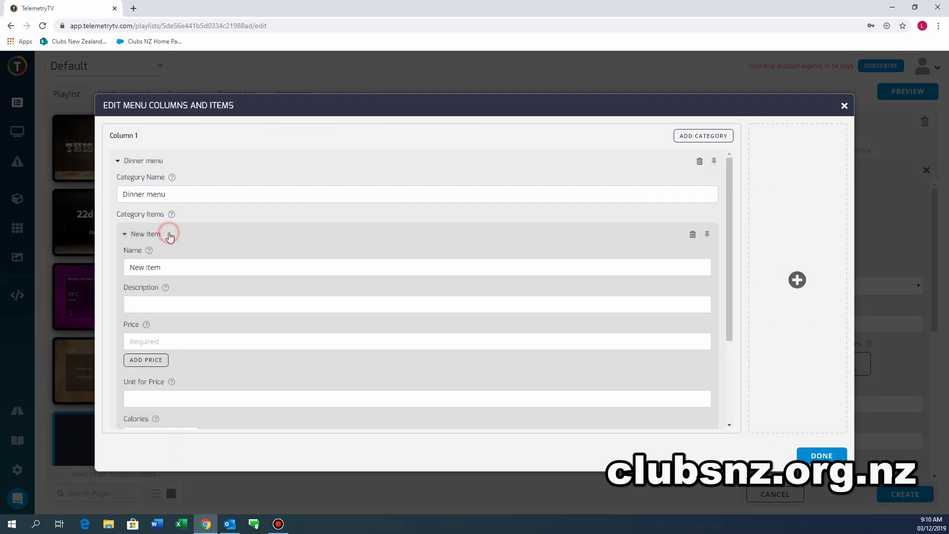
{"action": "left_click_drag", "start_coordinate": [174, 263], "coordinate": [119, 272]}
{"action": "type", "text": "Steak & Chips"}
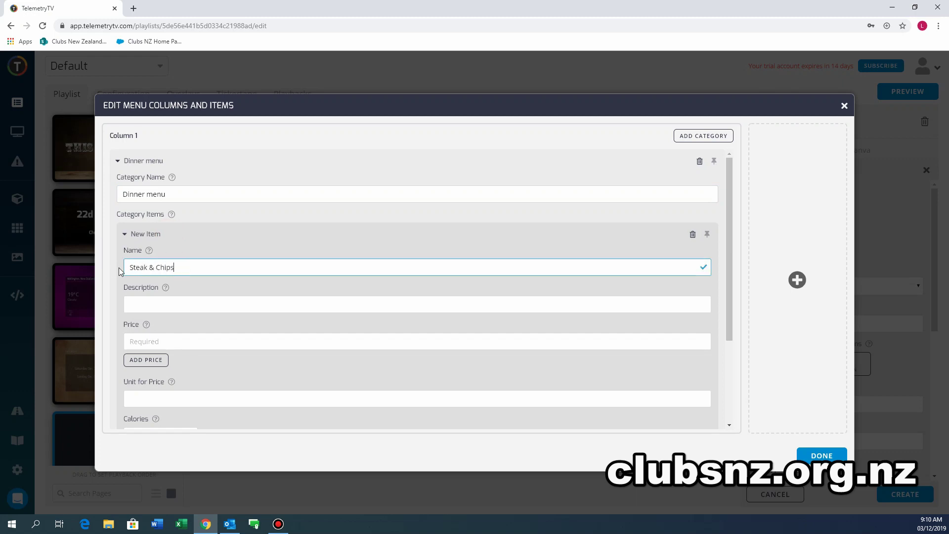
{"action": "left_click", "coordinate": [172, 305]}
{"action": "type", "text": "Deaed Cow with potato"}
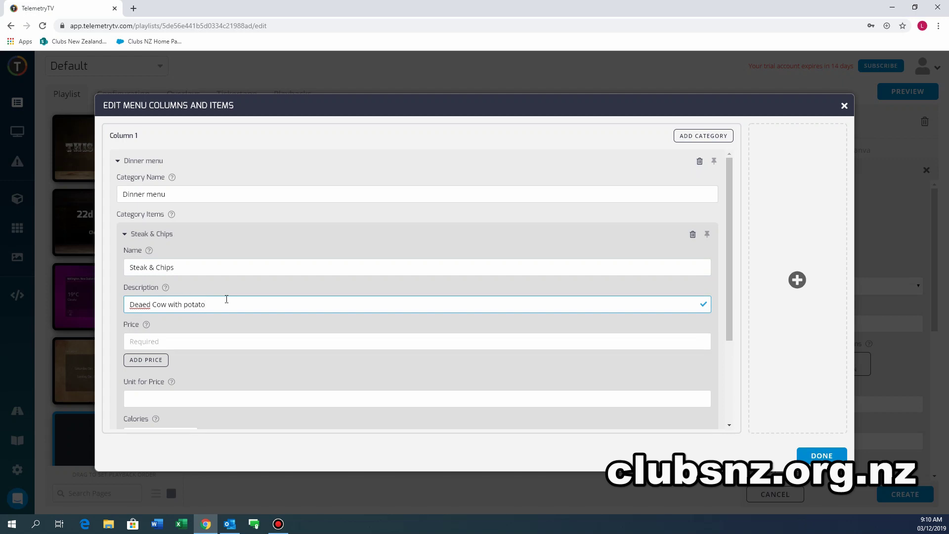
{"action": "left_click", "coordinate": [146, 304]}
{"action": "key", "text": "BackSpace"}
Give the item a price of 18.00 and 1000 calories, then close the editor.
{"action": "left_click", "coordinate": [186, 340]}
{"action": "type", "text": "18.0"}
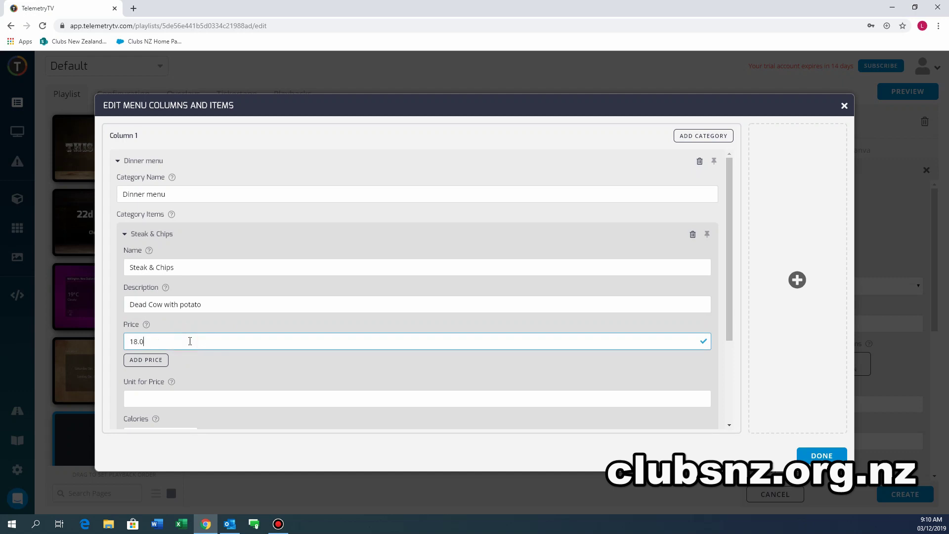
{"action": "type", "text": "0"}
{"action": "scroll", "coordinate": [187, 346], "scroll_direction": "down", "scroll_amount": 2}
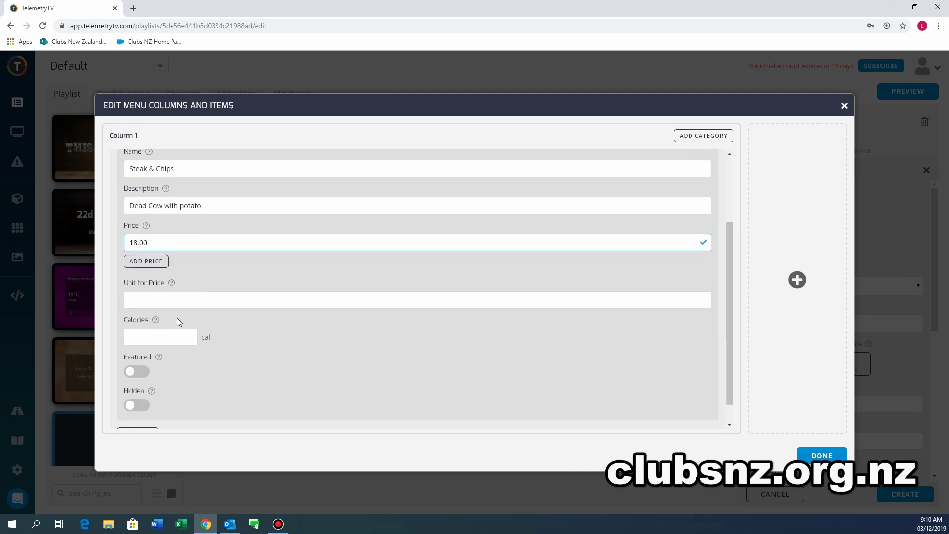
{"action": "left_click", "coordinate": [178, 336]}
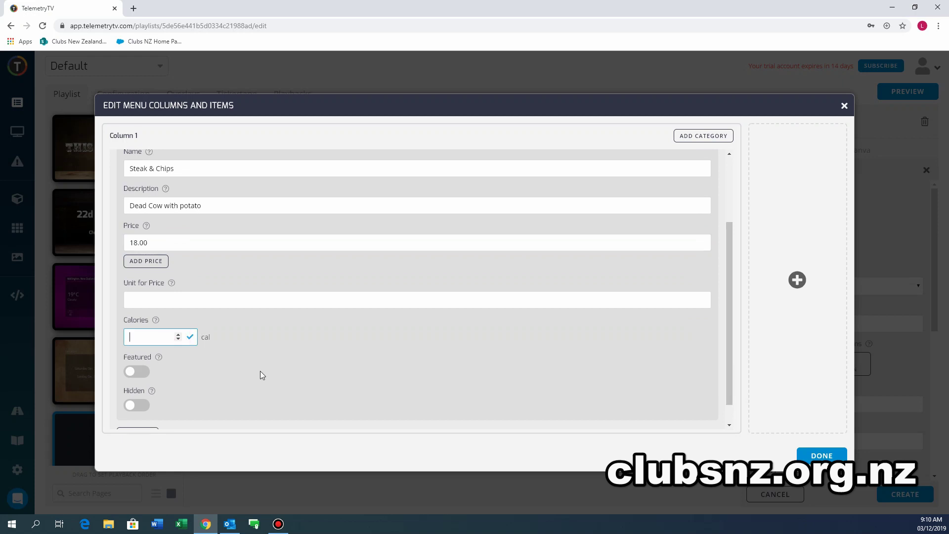
{"action": "type", "text": "1000"}
{"action": "scroll", "coordinate": [265, 352], "scroll_direction": "down", "scroll_amount": 1}
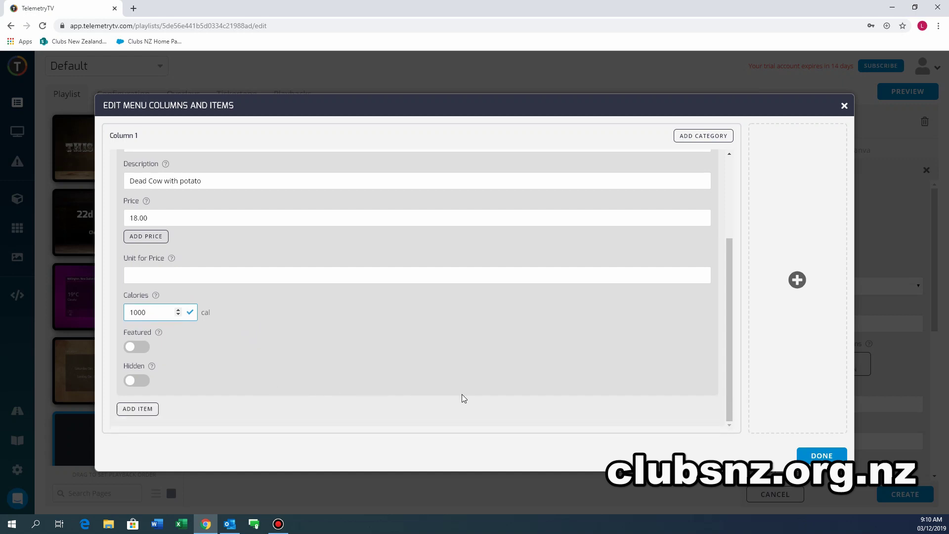
{"action": "left_click", "coordinate": [822, 456]}
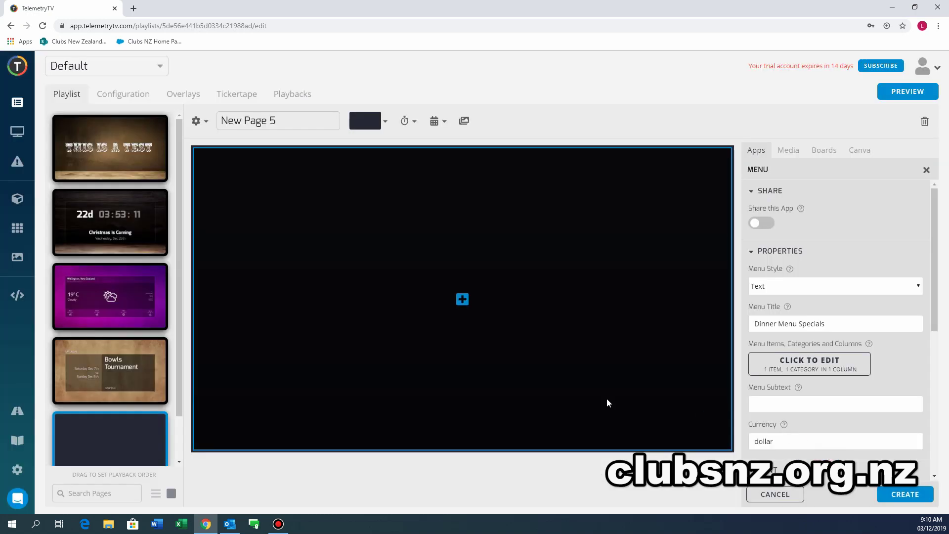
Create the Dinner Menu Specials menu on New Page 5 and set its Menu Style to Photo Large.
{"action": "left_click", "coordinate": [900, 494]}
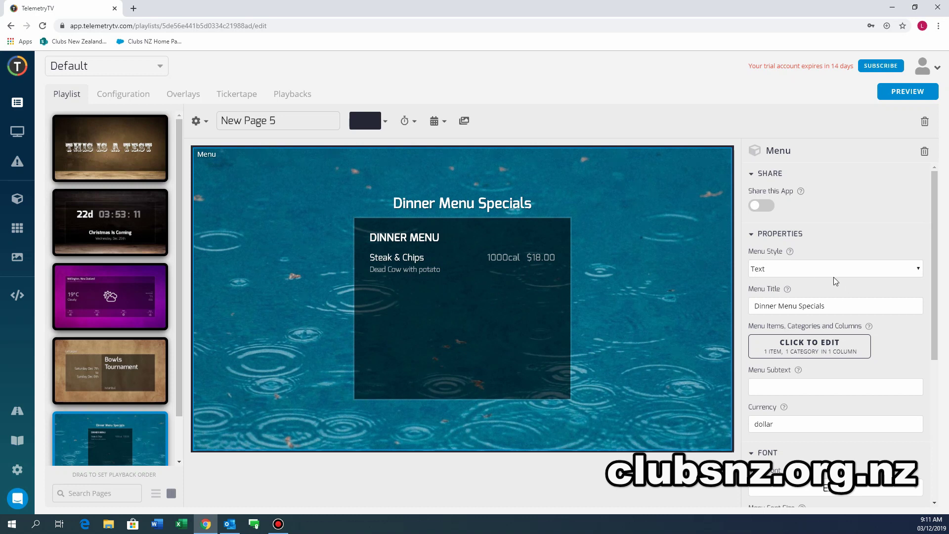
{"action": "left_click", "coordinate": [881, 269]}
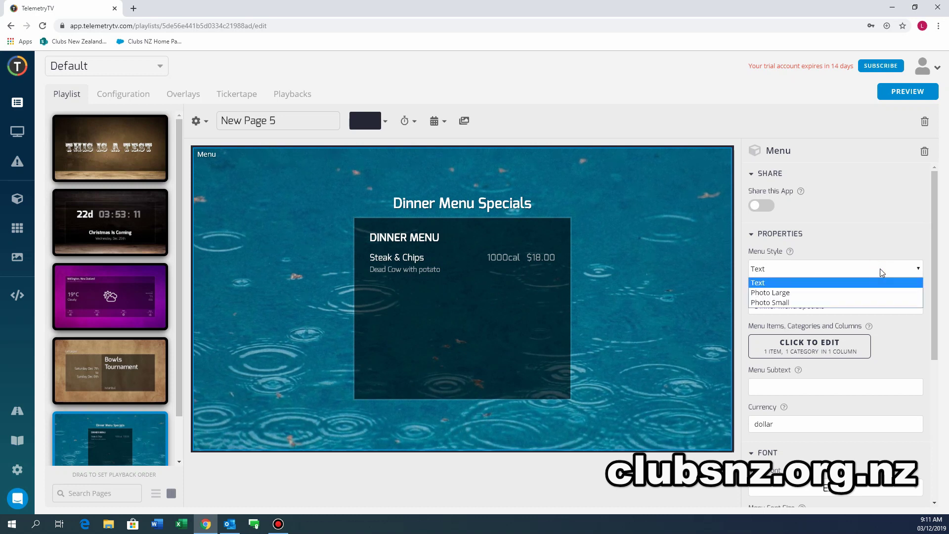
{"action": "left_click", "coordinate": [810, 295]}
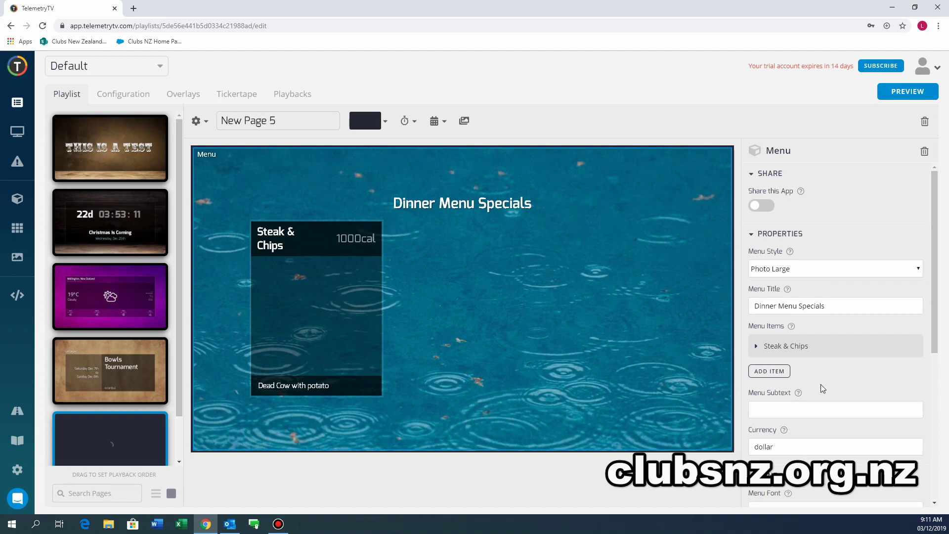
Add a second menu item, renaming New Item to Ham Steak, described 'Ham Steak with chips and salad', price 19.00.
{"action": "left_click", "coordinate": [760, 375]}
{"action": "left_click", "coordinate": [812, 405]}
{"action": "left_click_drag", "start_coordinate": [794, 406], "coordinate": [746, 414]}
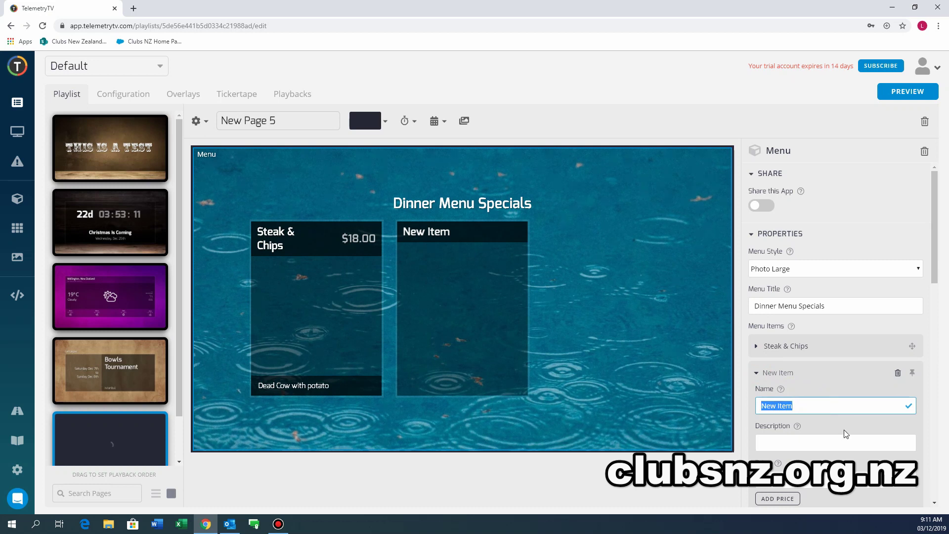
{"action": "type", "text": "Ham Steak"}
{"action": "left_click", "coordinate": [822, 442]}
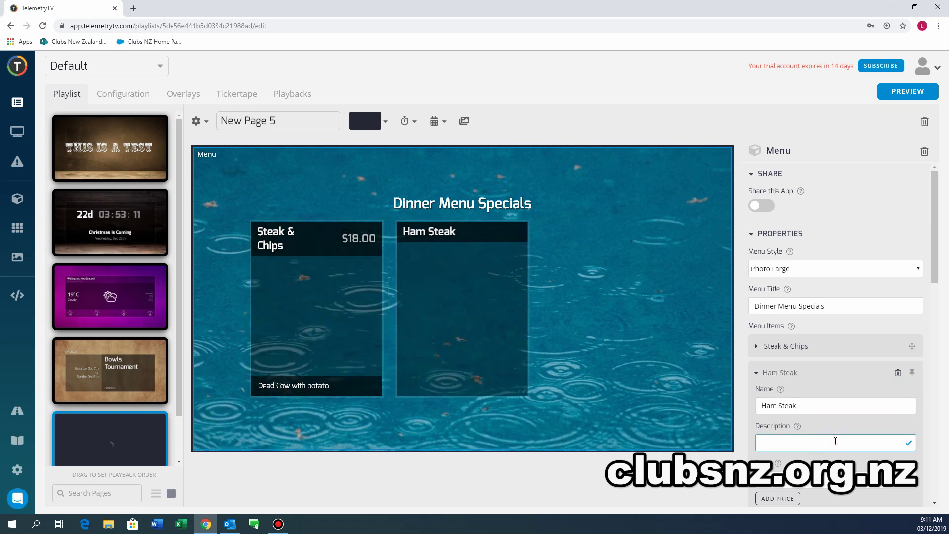
{"action": "type", "text": "H"}
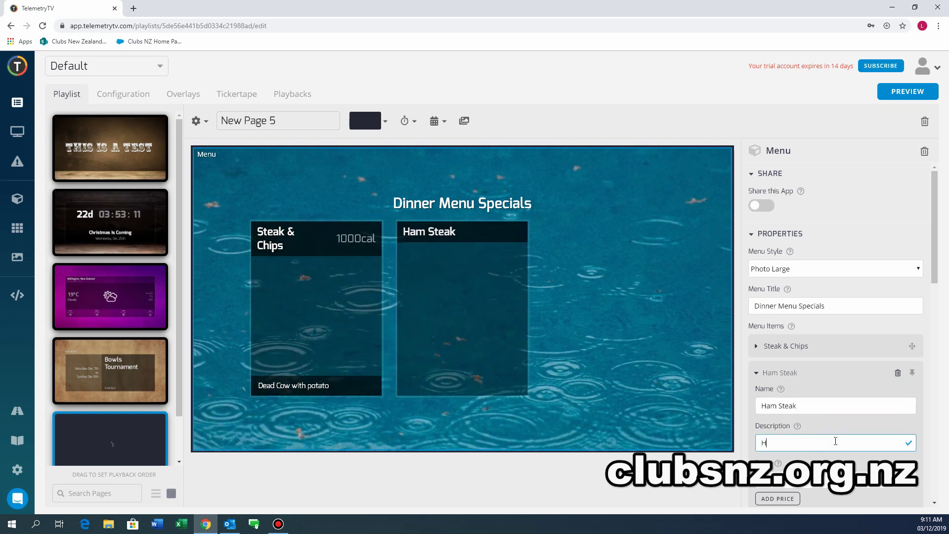
{"action": "type", "text": "am Steak "}
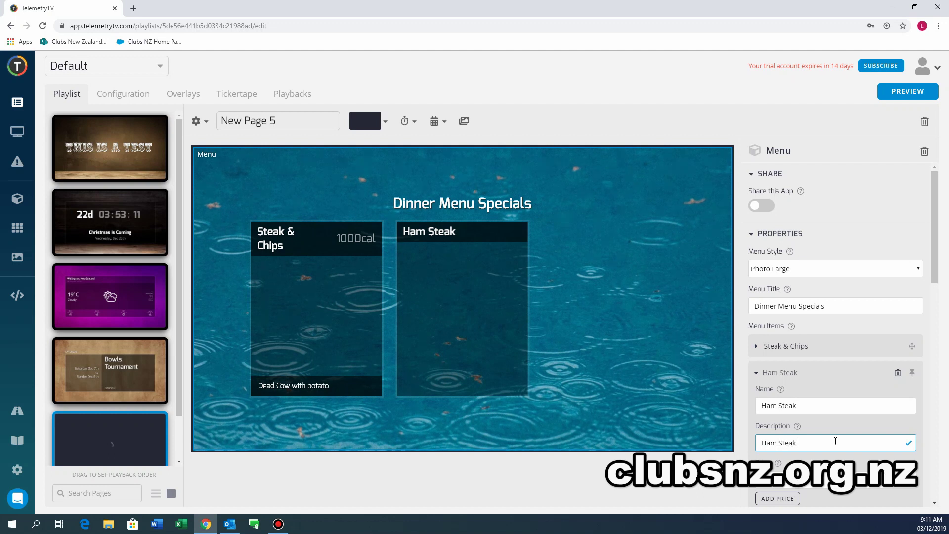
{"action": "type", "text": "with chips and salad"}
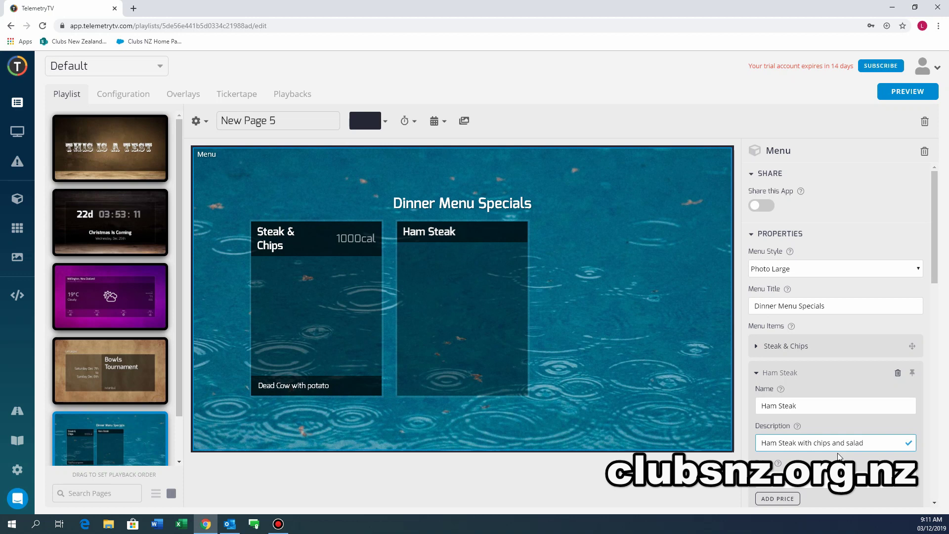
{"action": "scroll", "coordinate": [828, 420], "scroll_direction": "down", "scroll_amount": 2}
{"action": "left_click", "coordinate": [819, 381]}
{"action": "type", "text": "19."}
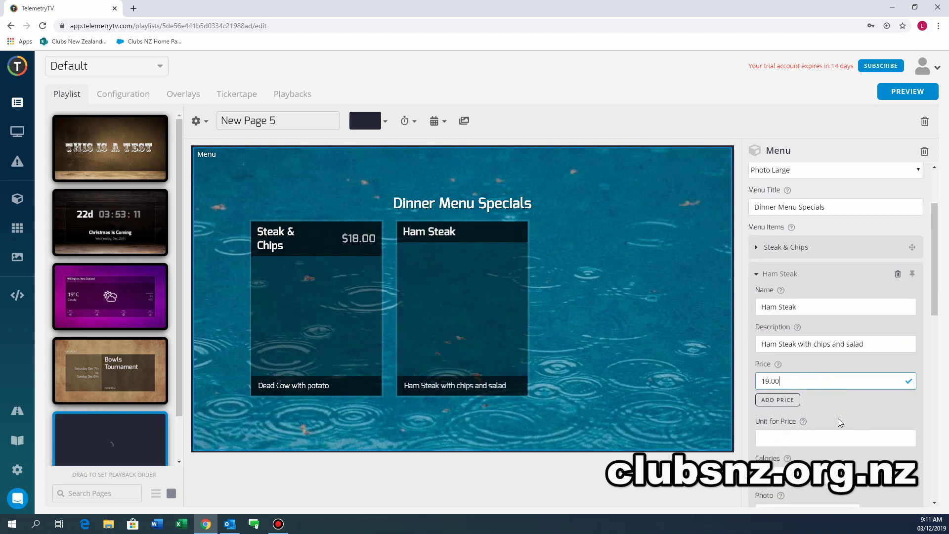
{"action": "scroll", "coordinate": [838, 419], "scroll_direction": "down", "scroll_amount": 2}
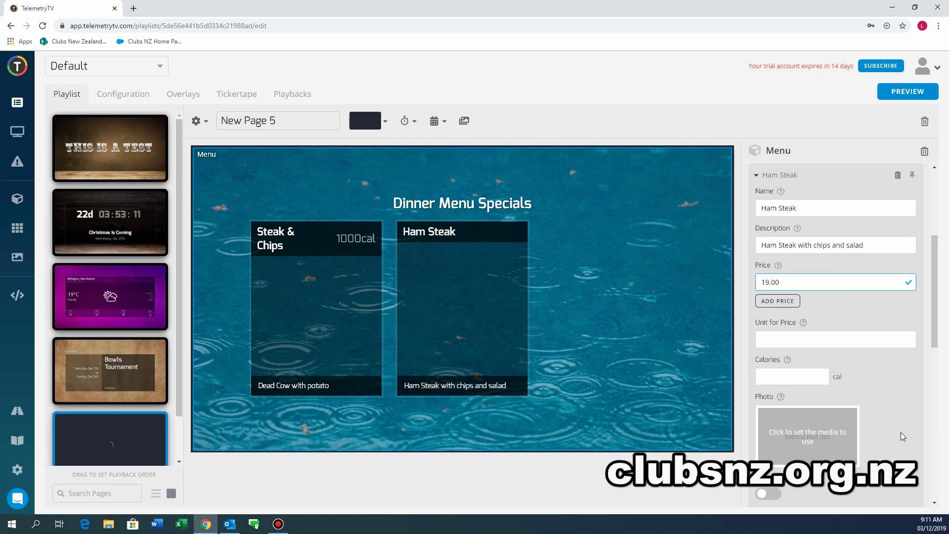
{"action": "scroll", "coordinate": [899, 437], "scroll_direction": "down", "scroll_amount": 4}
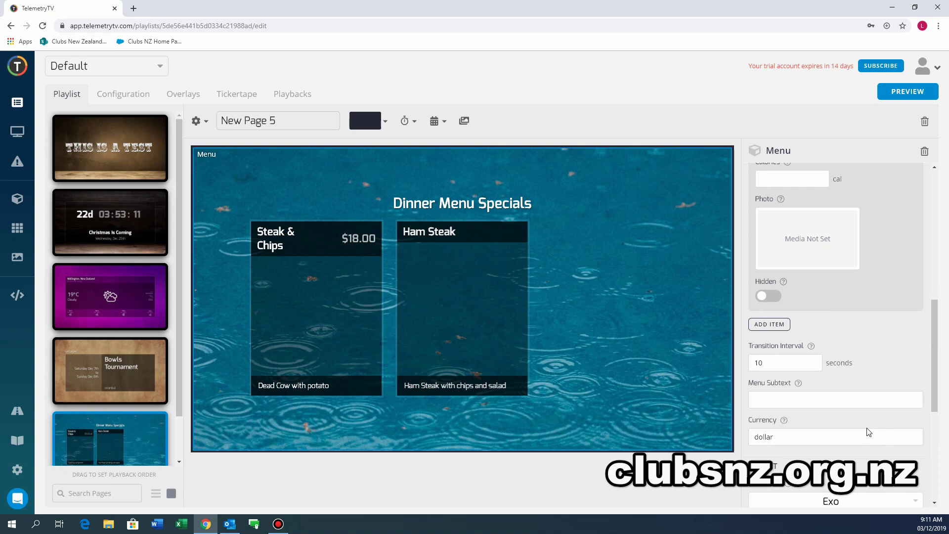
{"action": "scroll", "coordinate": [869, 432], "scroll_direction": "up", "scroll_amount": 3}
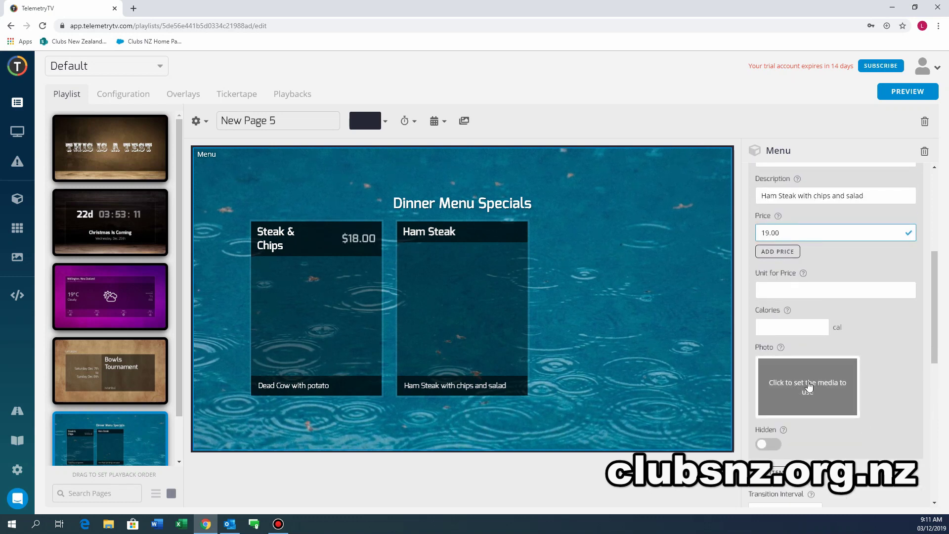
Search 'ham steak' in a new tab and save the recipe page's photo to the Desktop as Ham-Steak.
{"action": "left_click", "coordinate": [132, 8]}
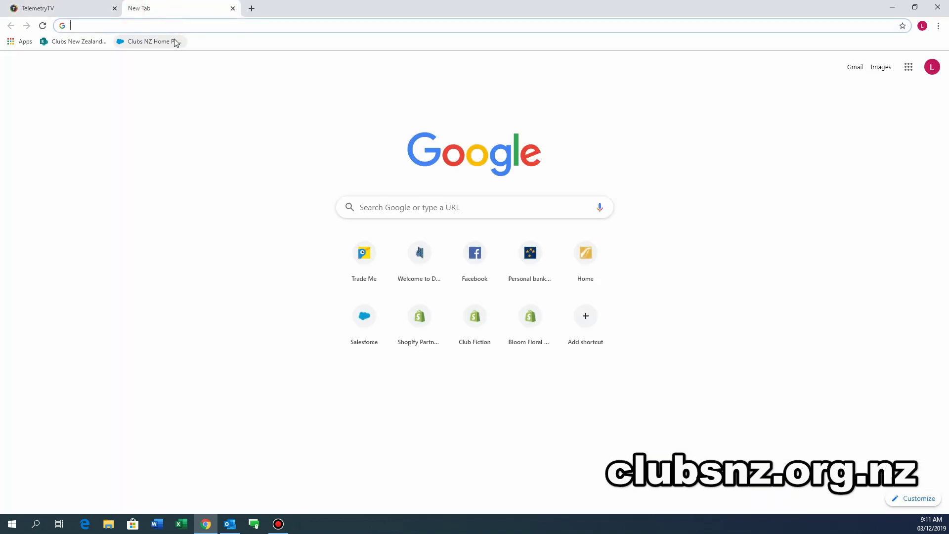
{"action": "type", "text": "ham steak"}
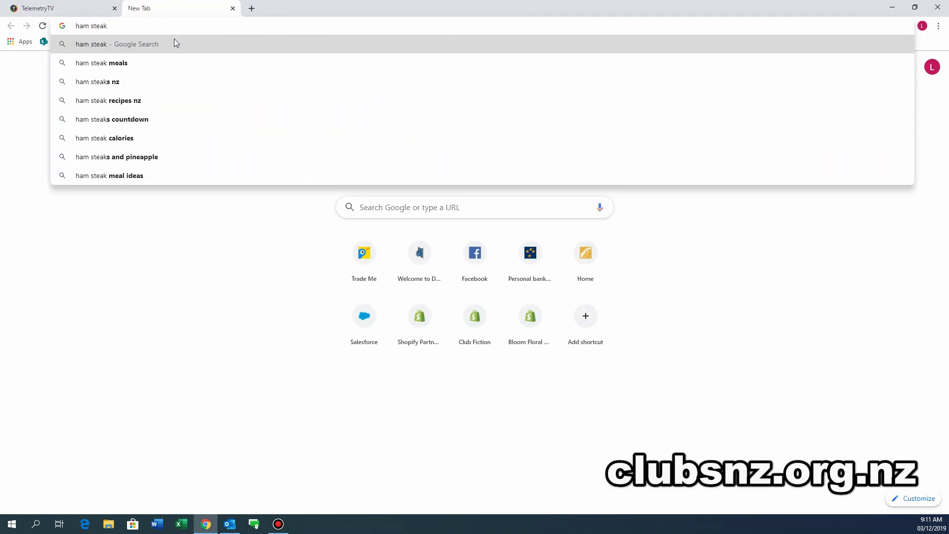
{"action": "key", "text": "Return"}
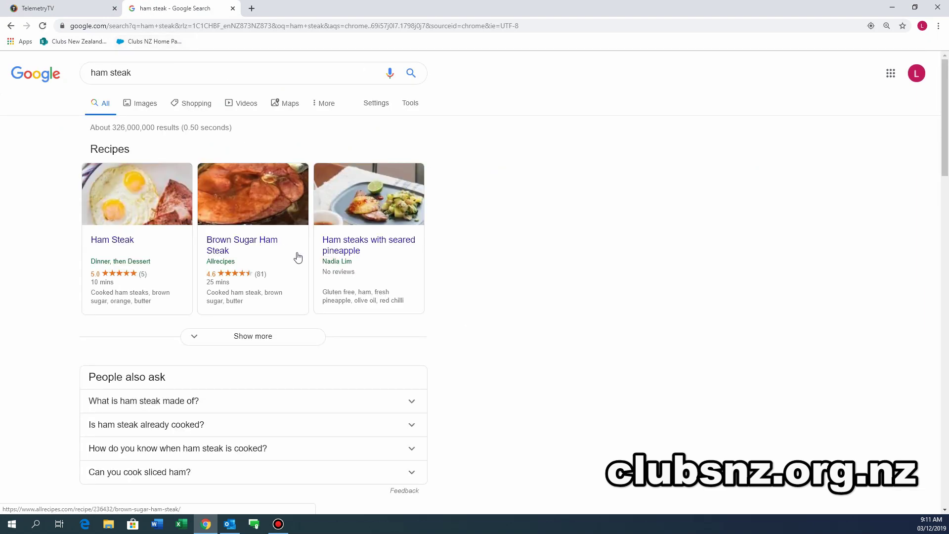
{"action": "left_click", "coordinate": [139, 208]}
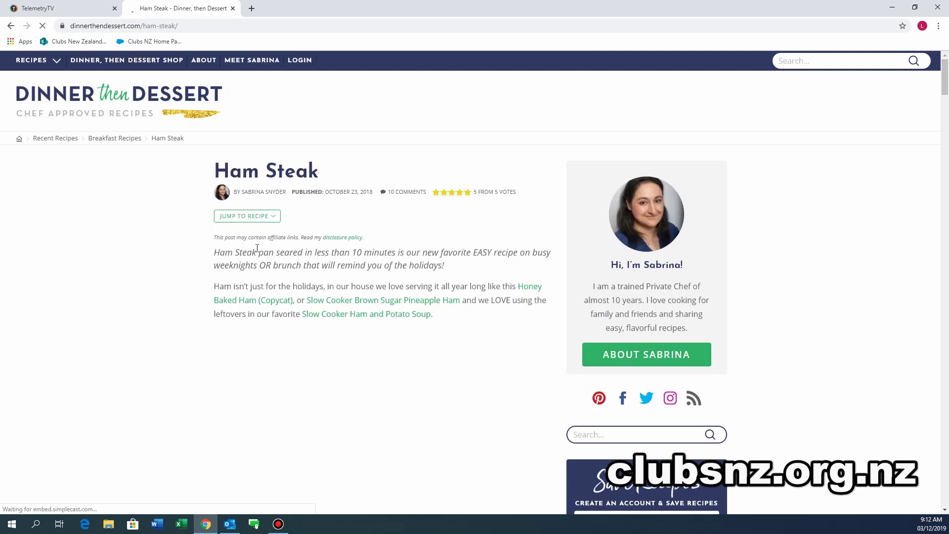
{"action": "scroll", "coordinate": [295, 275], "scroll_direction": "down", "scroll_amount": 4}
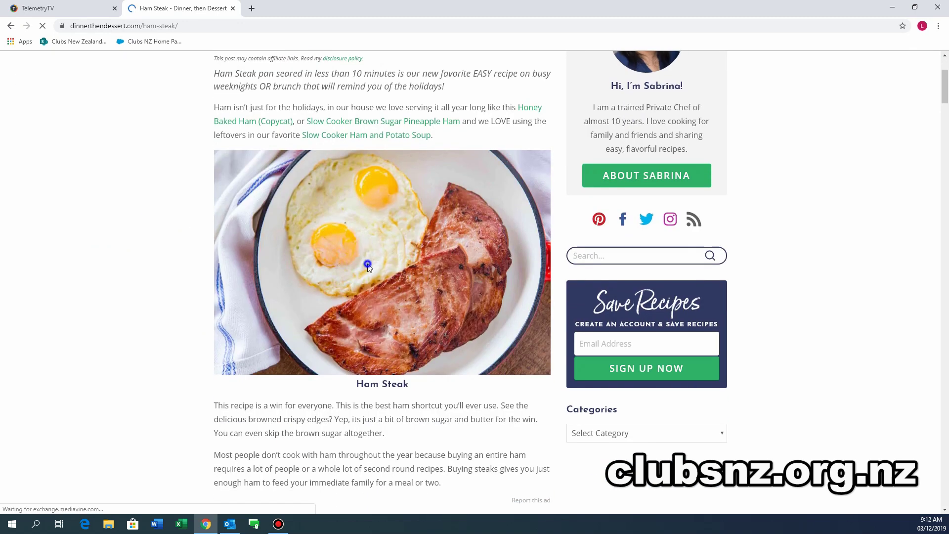
{"action": "right_click", "coordinate": [368, 264]}
{"action": "left_click", "coordinate": [412, 285]}
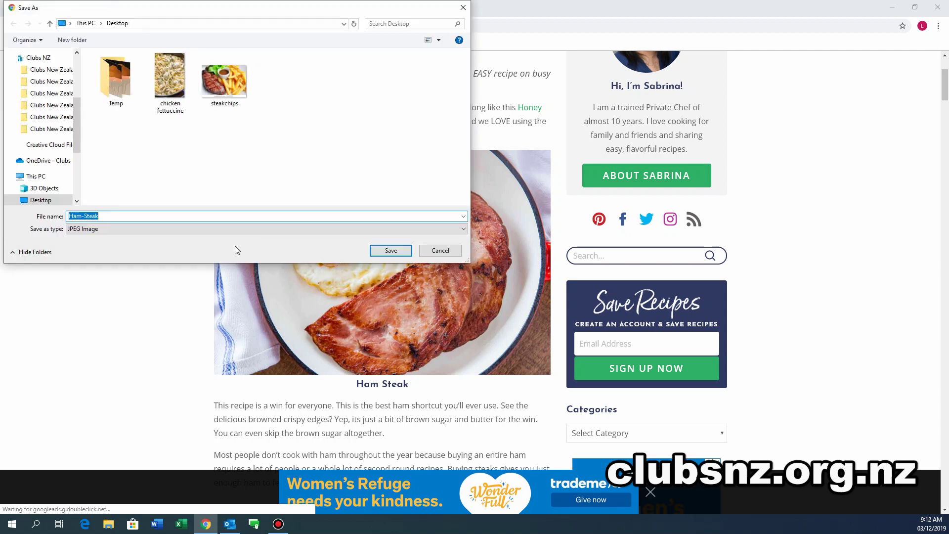
{"action": "left_click", "coordinate": [380, 250]}
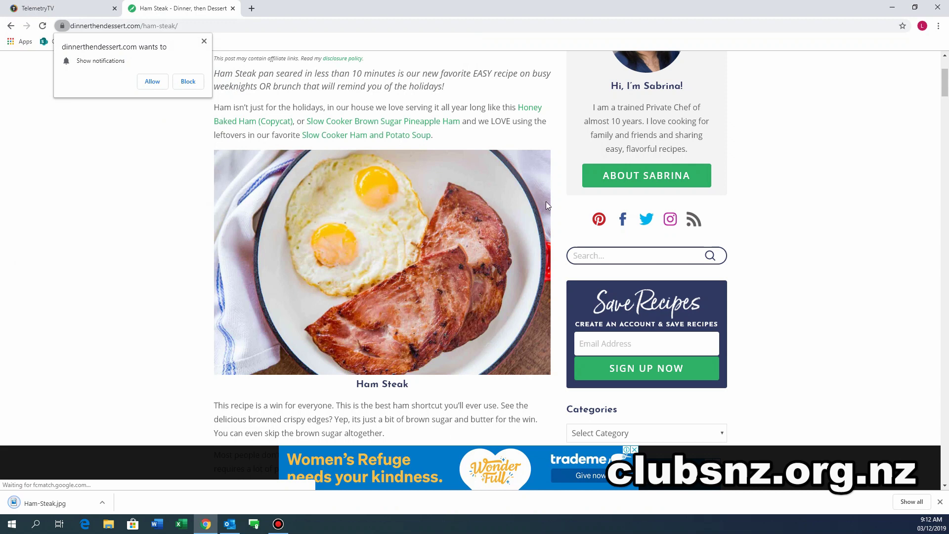
Place the downloaded Ham-Steak.jpg into the Ham Steak item's photo box and dismiss the onboarding popup.
{"action": "left_click", "coordinate": [94, 9]}
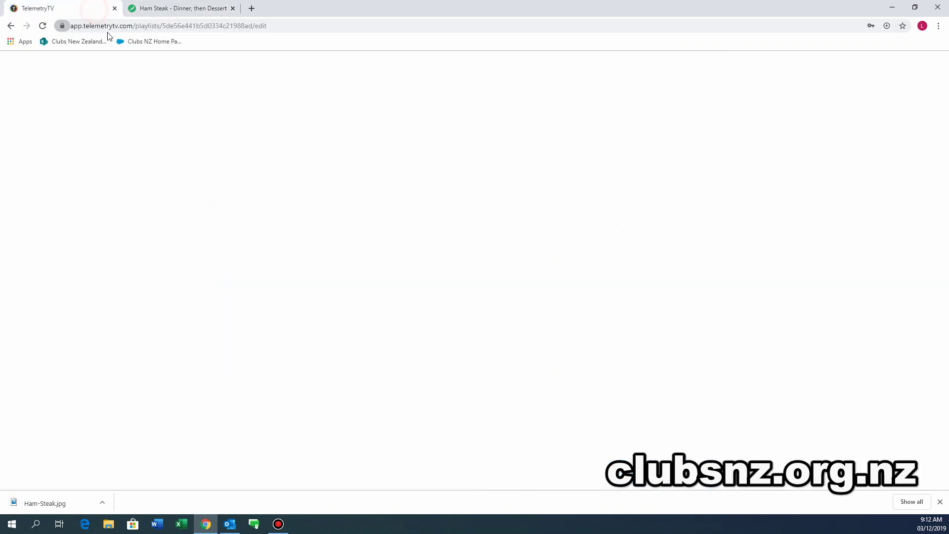
{"action": "left_click_drag", "start_coordinate": [54, 503], "coordinate": [807, 397]}
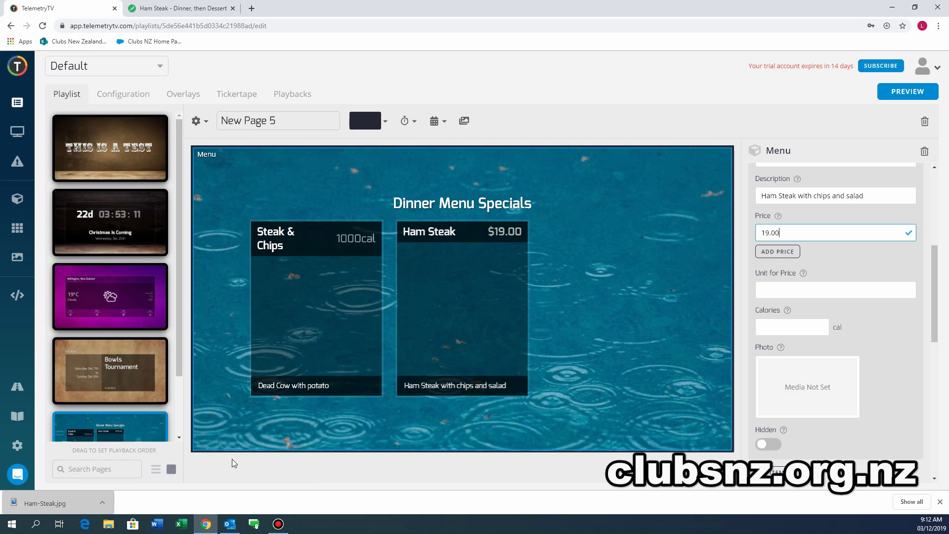
{"action": "left_click_drag", "start_coordinate": [69, 503], "coordinate": [817, 390]}
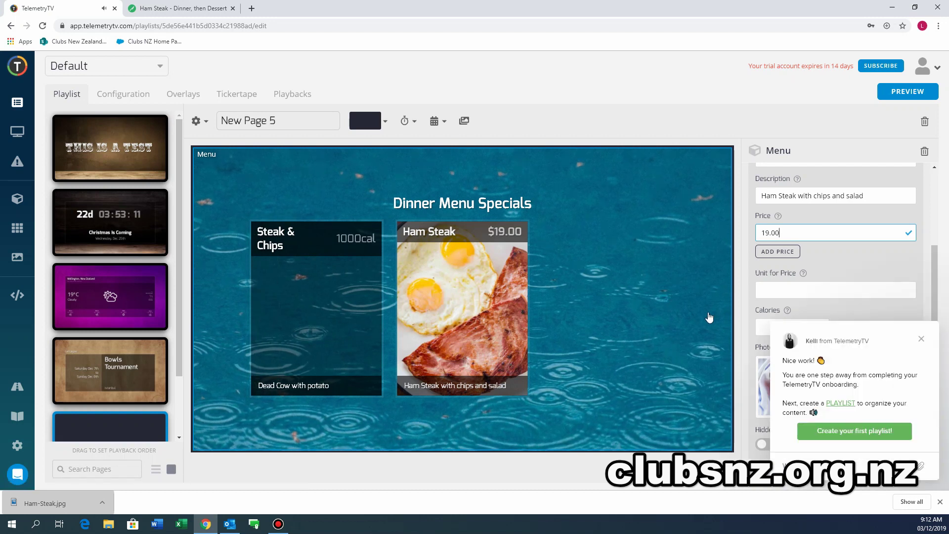
{"action": "left_click", "coordinate": [921, 339]}
{"action": "scroll", "coordinate": [878, 403], "scroll_direction": "down", "scroll_amount": 8}
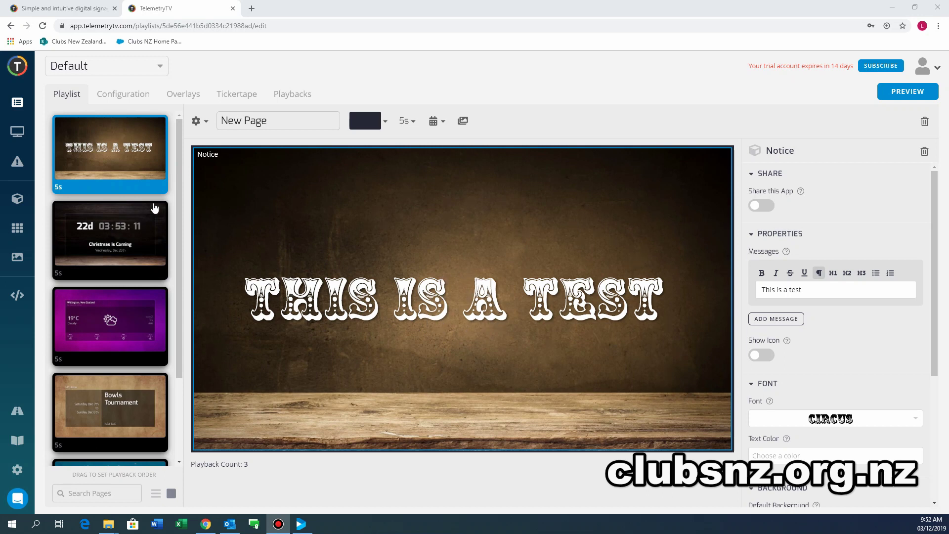
Give the first THIS IS A TEST page a fixed 5-second duration.
{"action": "left_click", "coordinate": [89, 151]}
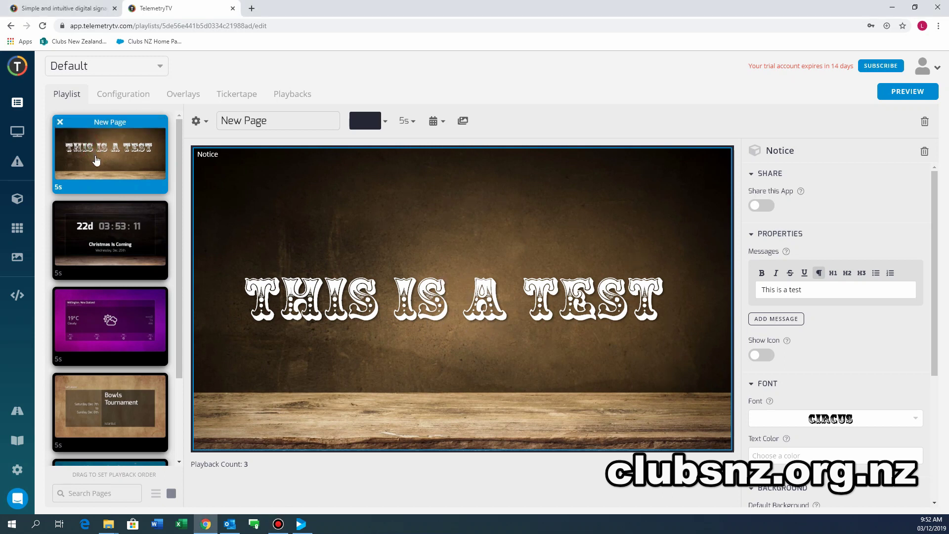
{"action": "left_click", "coordinate": [409, 126]}
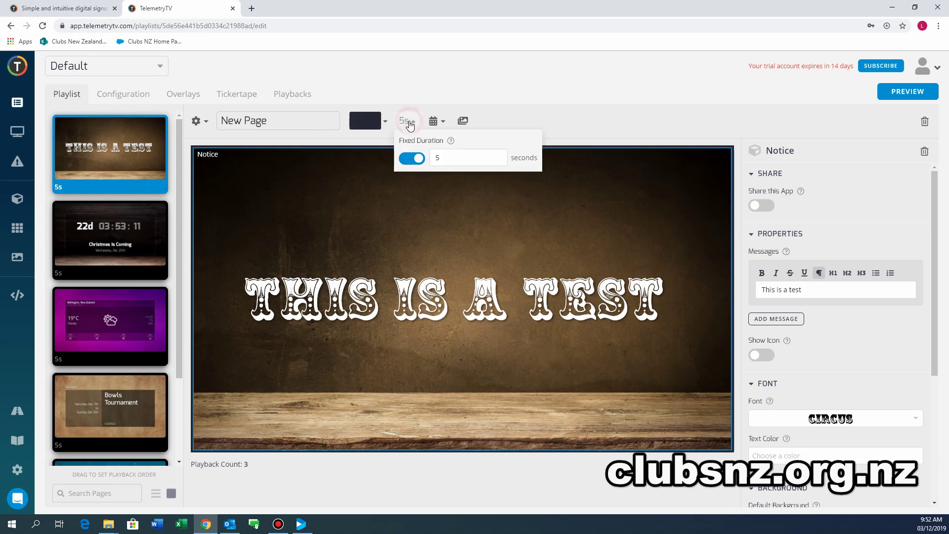
{"action": "left_click", "coordinate": [412, 158]}
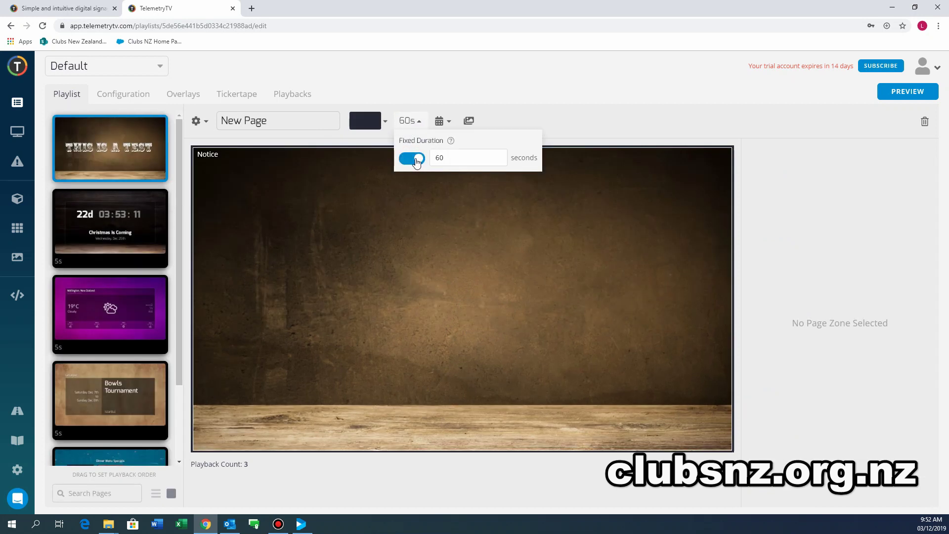
{"action": "double_click", "coordinate": [451, 156]}
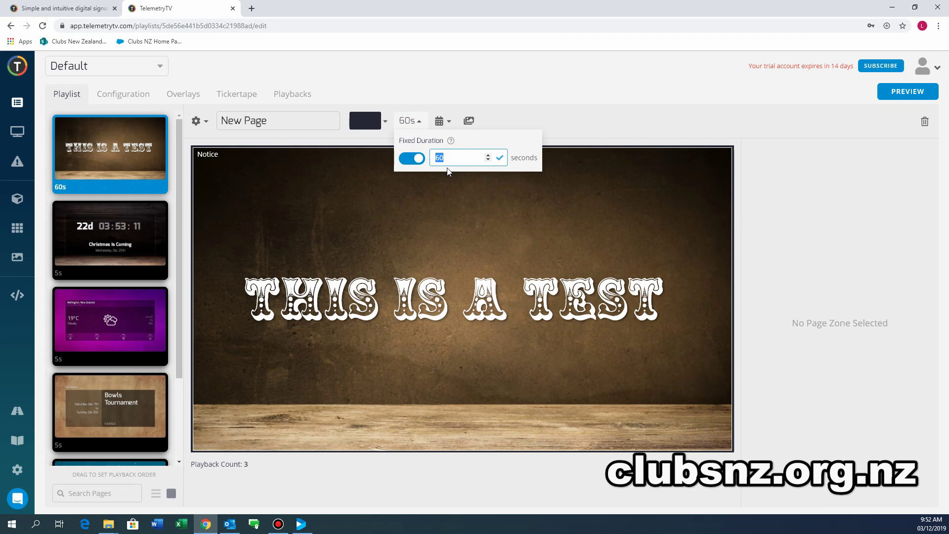
{"action": "type", "text": "5"}
{"action": "key", "text": "Return"}
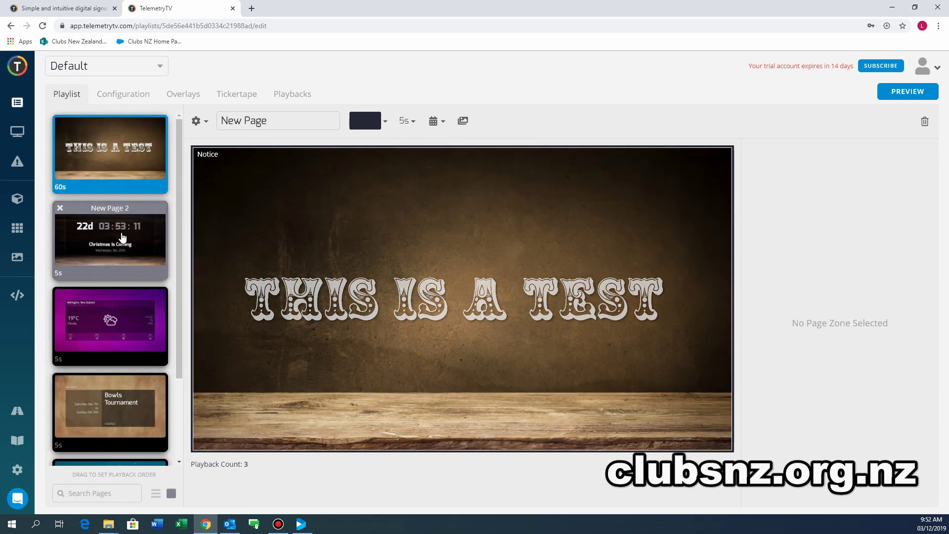
Set the Christmas countdown page to 7 seconds and the Bowls Tournament page to 8 seconds.
{"action": "left_click", "coordinate": [121, 238]}
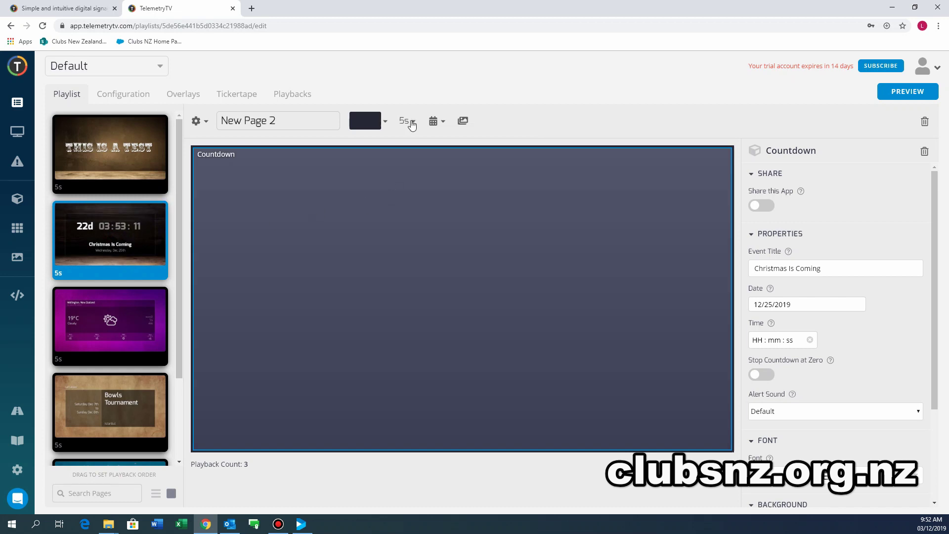
{"action": "left_click", "coordinate": [414, 125]}
{"action": "double_click", "coordinate": [439, 158]}
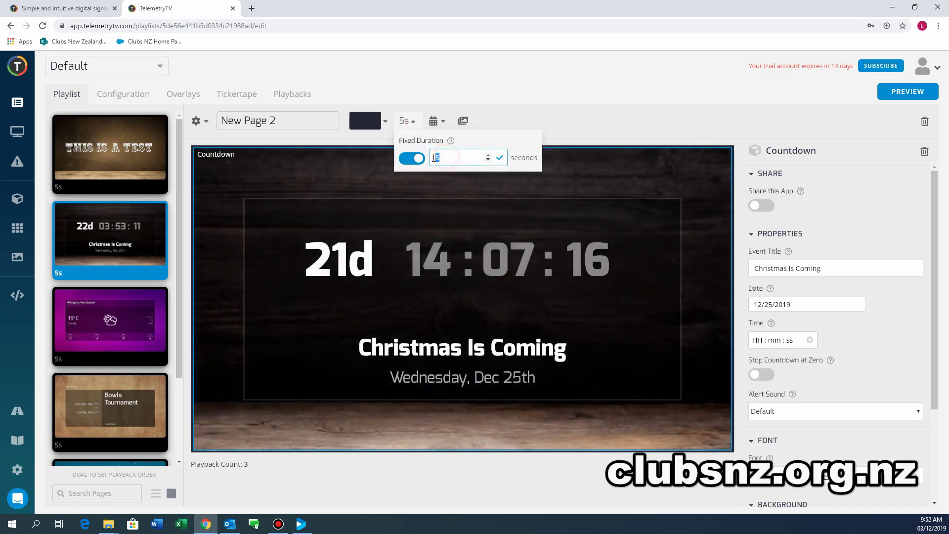
{"action": "type", "text": "7"}
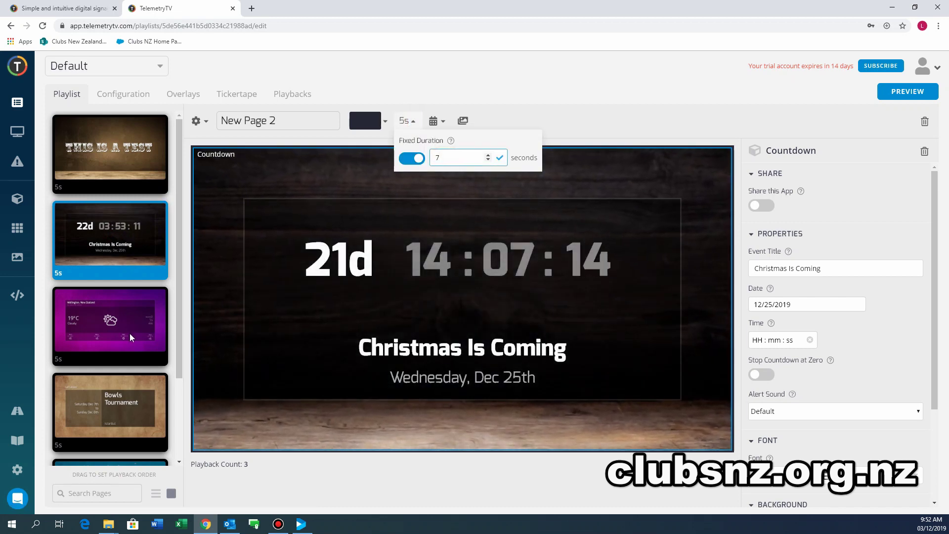
{"action": "left_click", "coordinate": [113, 327]}
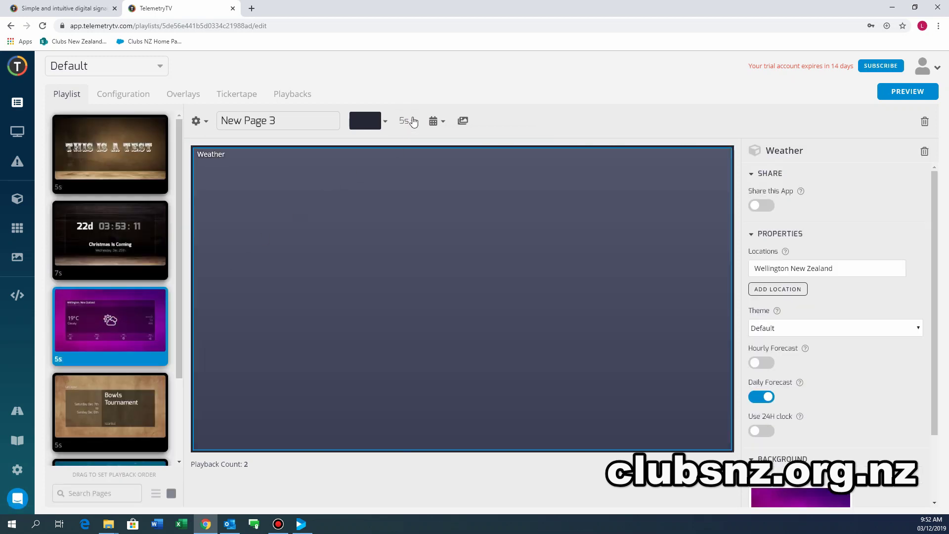
{"action": "left_click", "coordinate": [414, 122]}
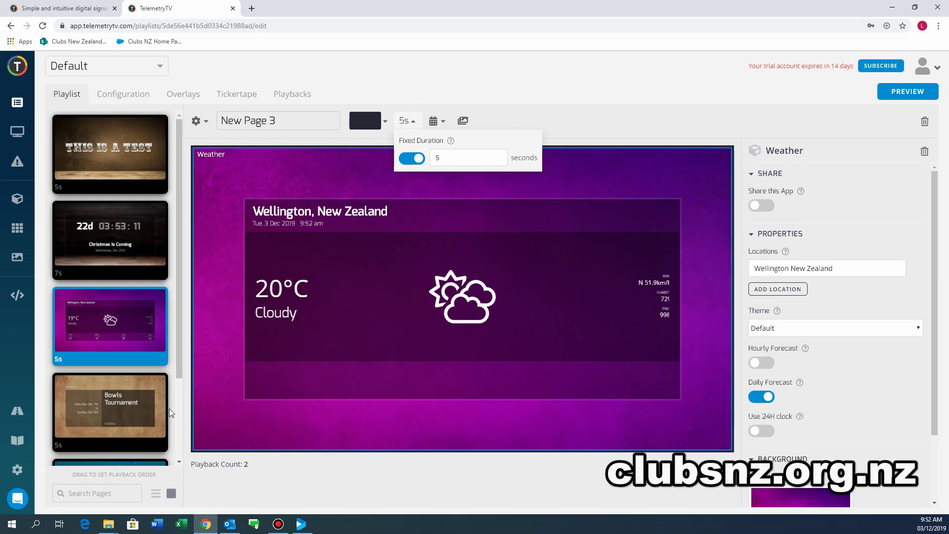
{"action": "left_click", "coordinate": [111, 403]}
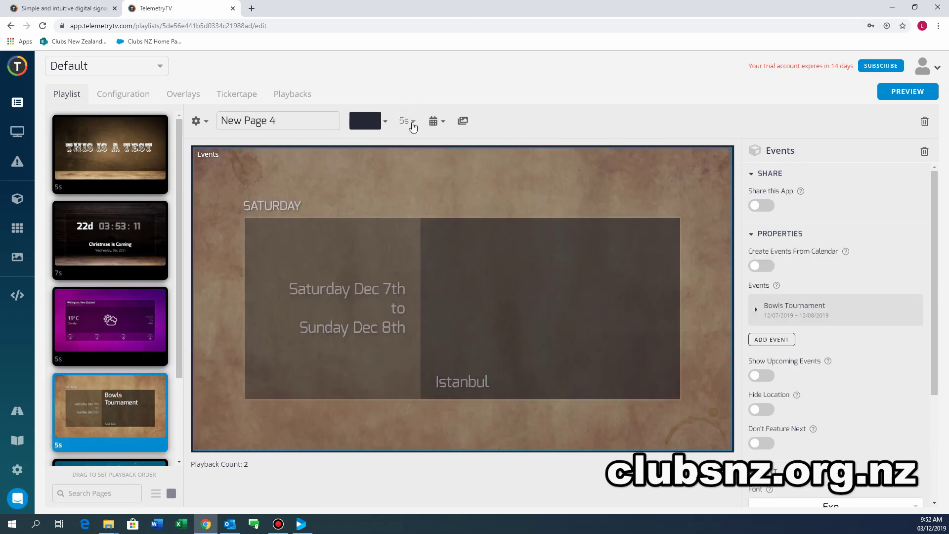
{"action": "left_click", "coordinate": [408, 122]}
{"action": "double_click", "coordinate": [437, 157]}
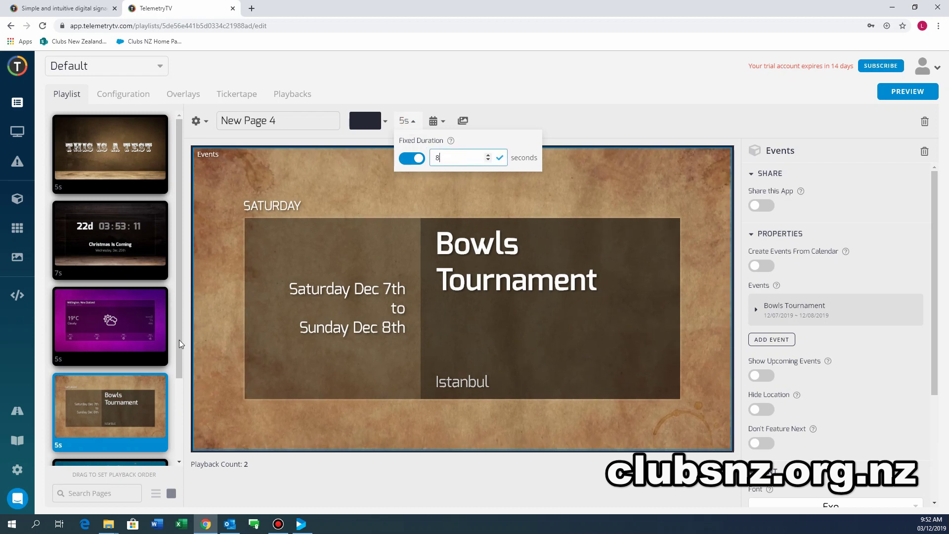
{"action": "left_click", "coordinate": [176, 420]}
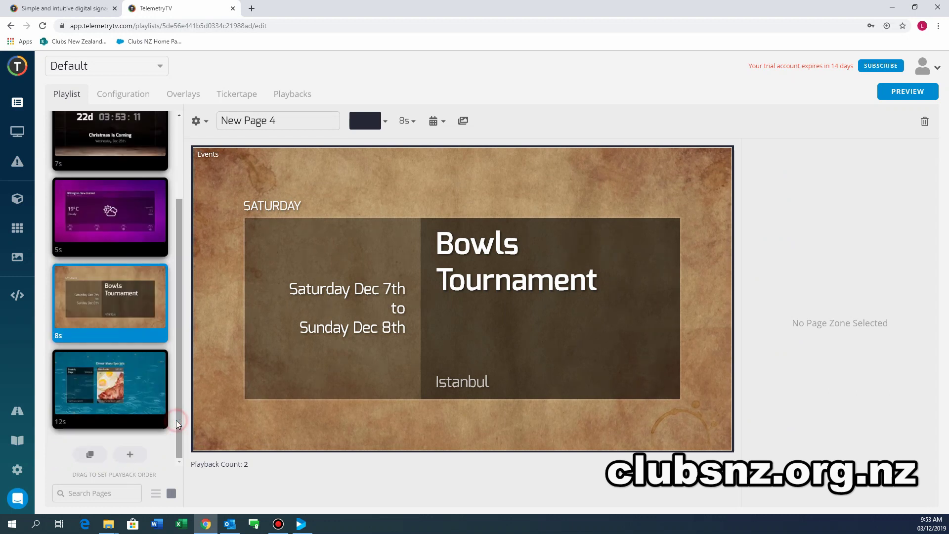
Change the Dinner Menu Specials page duration from 12 to 15 seconds.
{"action": "left_click", "coordinate": [118, 384]}
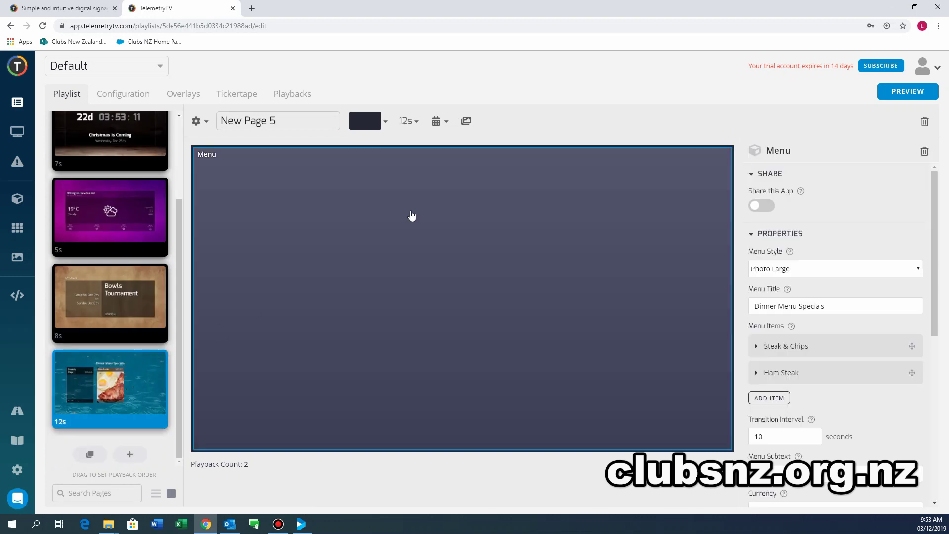
{"action": "left_click", "coordinate": [414, 121]}
{"action": "double_click", "coordinate": [441, 157]}
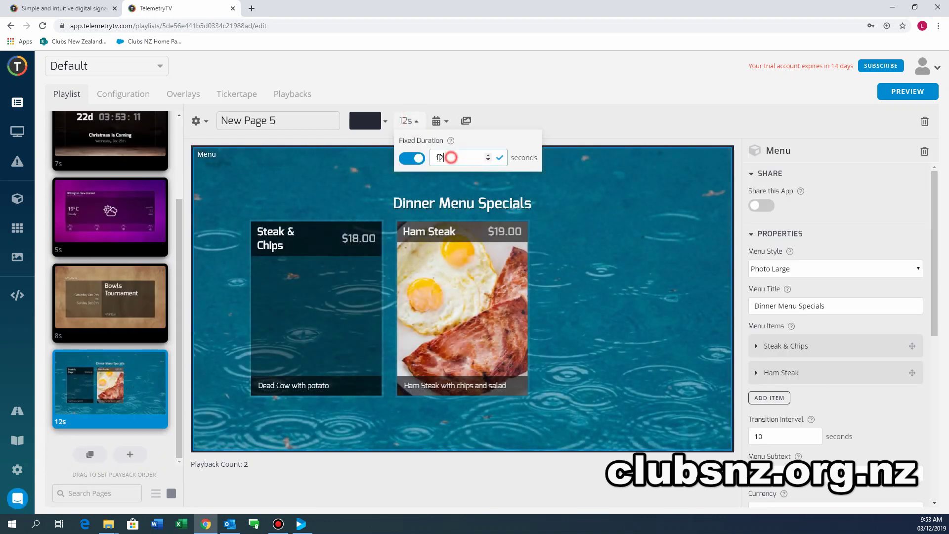
{"action": "type", "text": "15"}
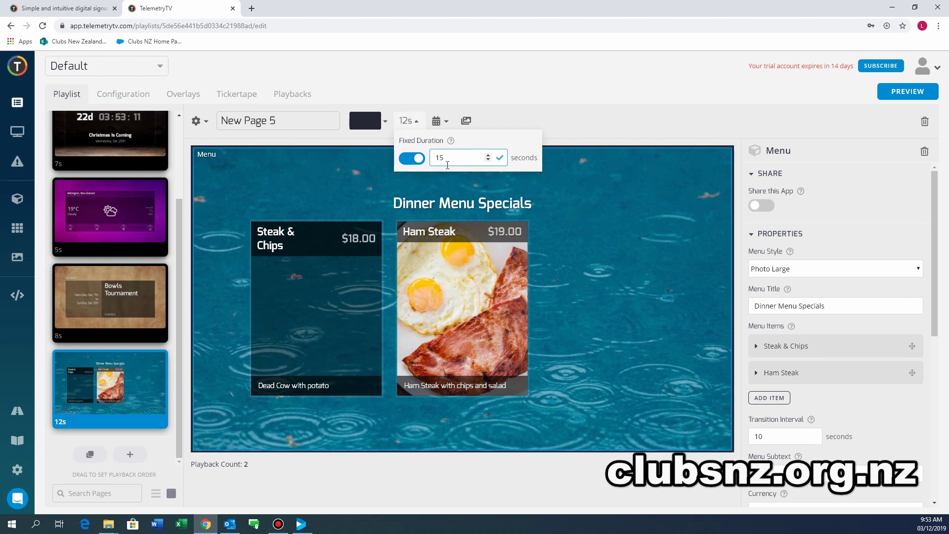
{"action": "left_click", "coordinate": [576, 118]}
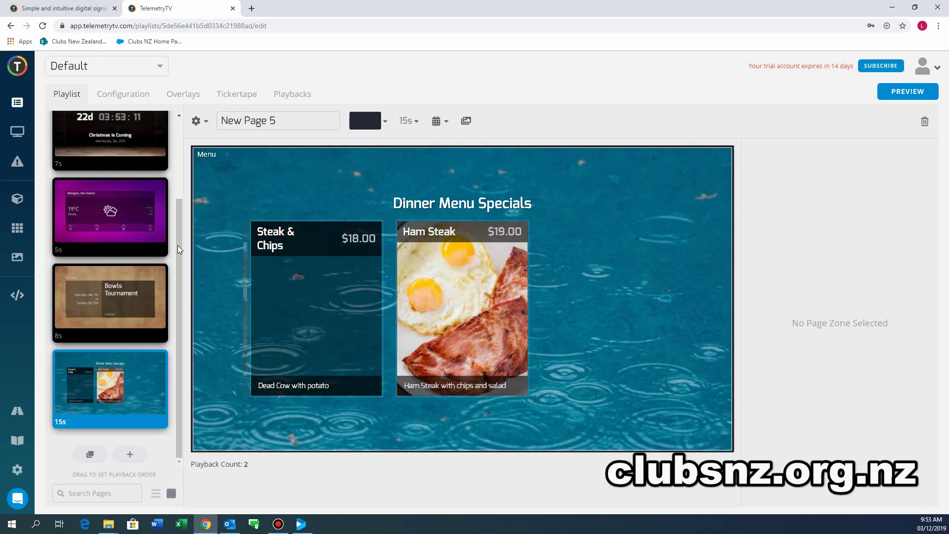
{"action": "left_click_drag", "start_coordinate": [179, 250], "coordinate": [187, 158]}
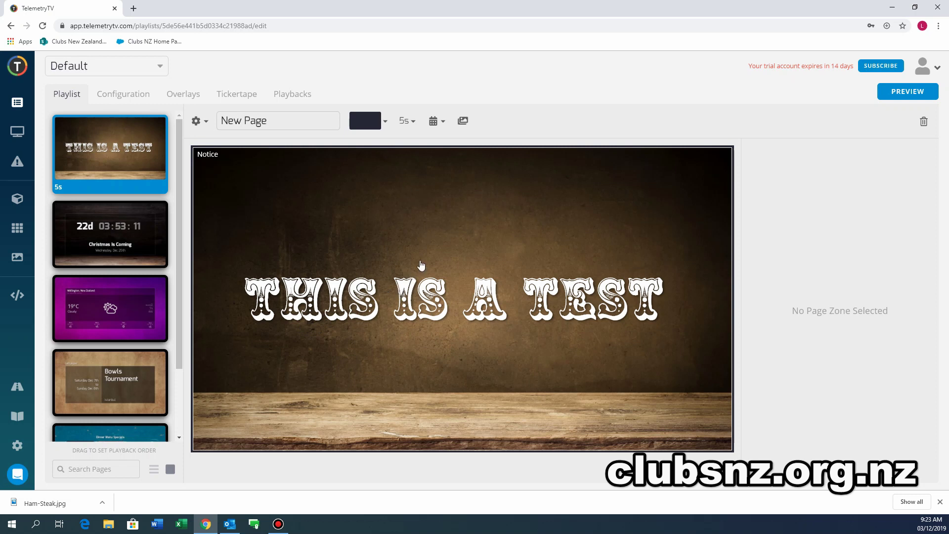
Load telemetrytv.com in a new tab, go to its Software page and scroll to the Windows player.
{"action": "left_click", "coordinate": [133, 9]}
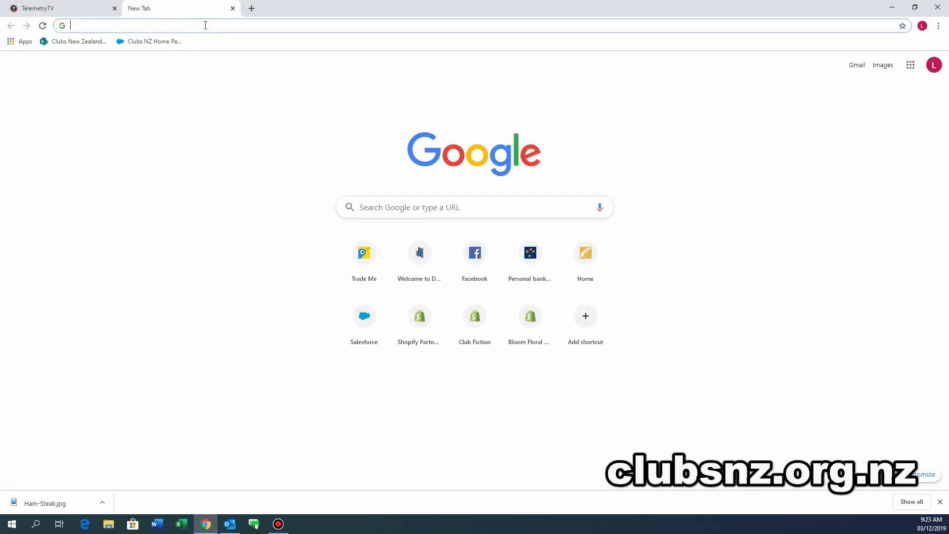
{"action": "type", "text": "telemetrytv.com"}
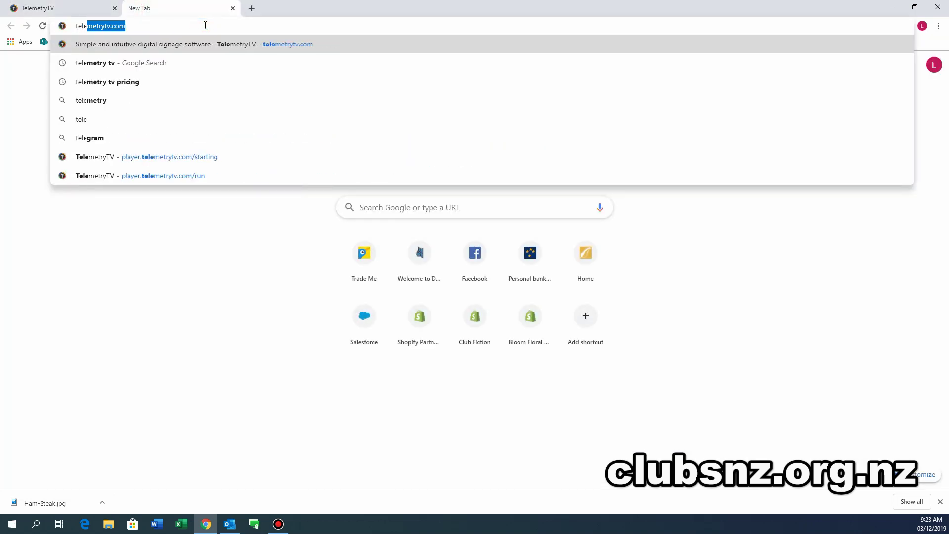
{"action": "key", "text": "Return"}
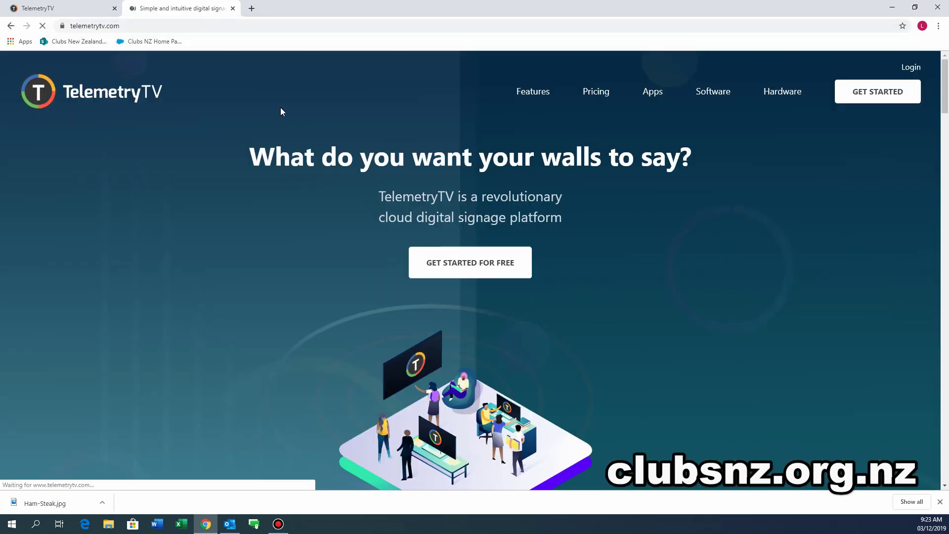
{"action": "left_click", "coordinate": [711, 93]}
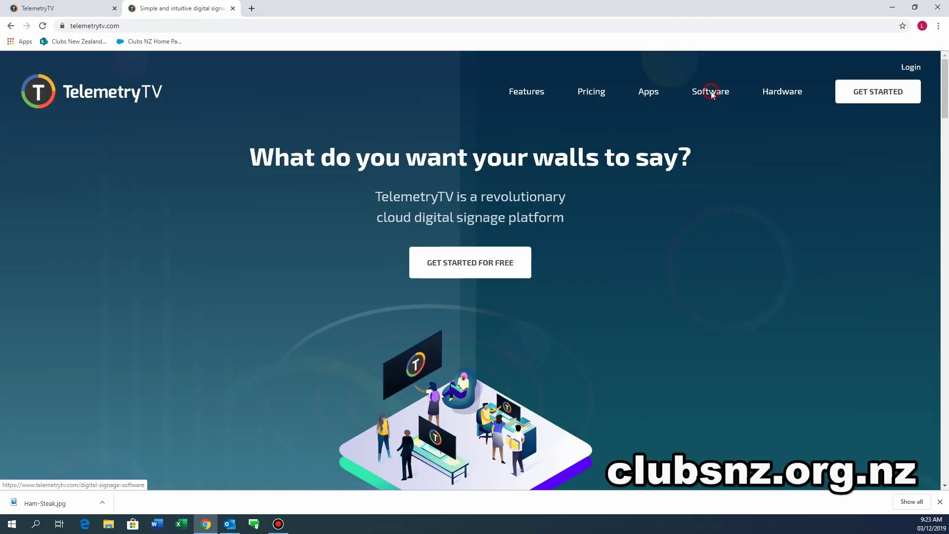
{"action": "scroll", "coordinate": [502, 305], "scroll_direction": "down", "scroll_amount": 5}
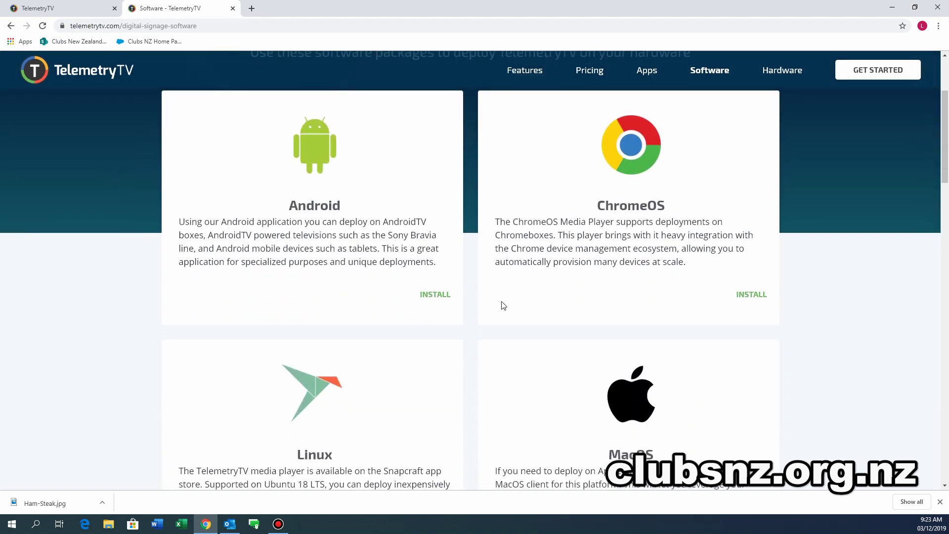
{"action": "scroll", "coordinate": [503, 303], "scroll_direction": "down", "scroll_amount": 4}
{"action": "scroll", "coordinate": [503, 301], "scroll_direction": "up", "scroll_amount": 4}
{"action": "middle_click", "coordinate": [501, 298]}
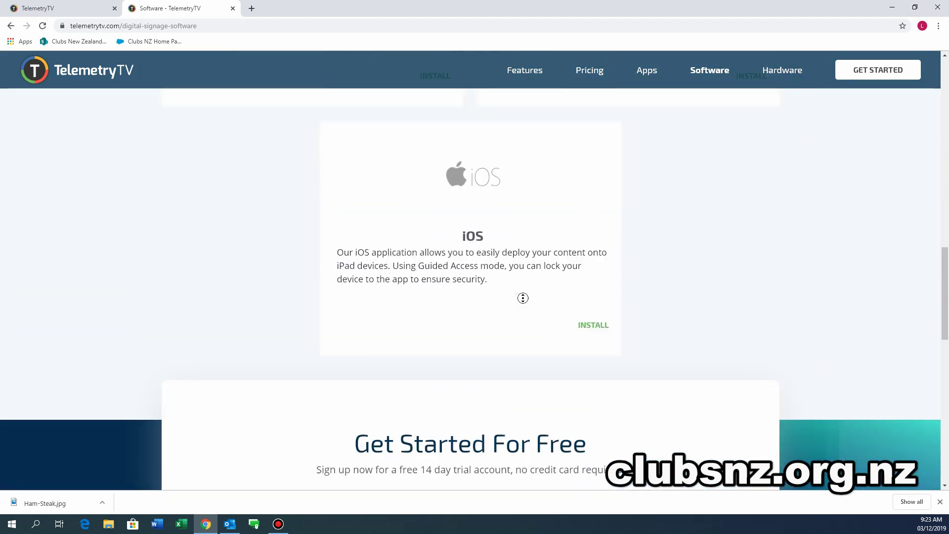
{"action": "left_click", "coordinate": [525, 304]}
{"action": "scroll", "coordinate": [525, 304], "scroll_direction": "up", "scroll_amount": 3}
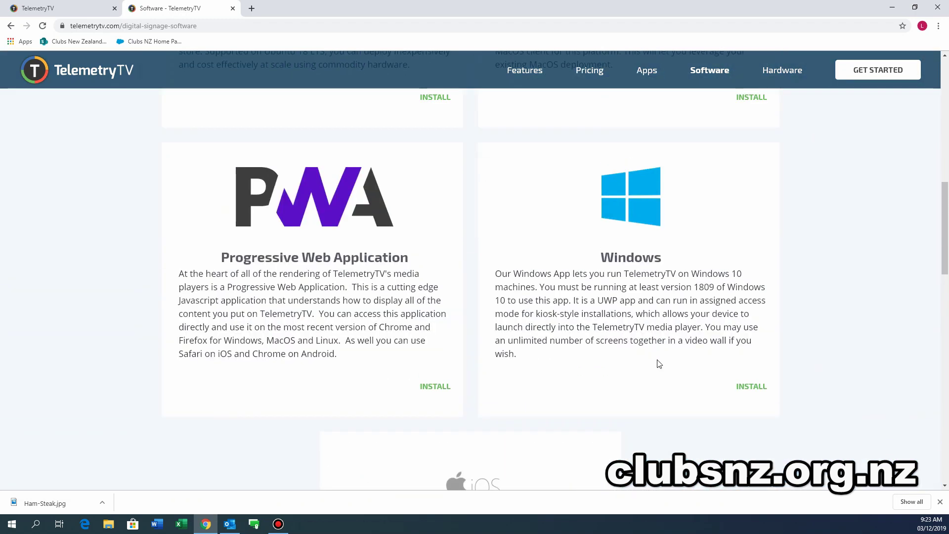
From the Windows INSTALL link, switch to the New Zealand store, get TelemetryTV Player and open the Store app.
{"action": "left_click", "coordinate": [752, 436]}
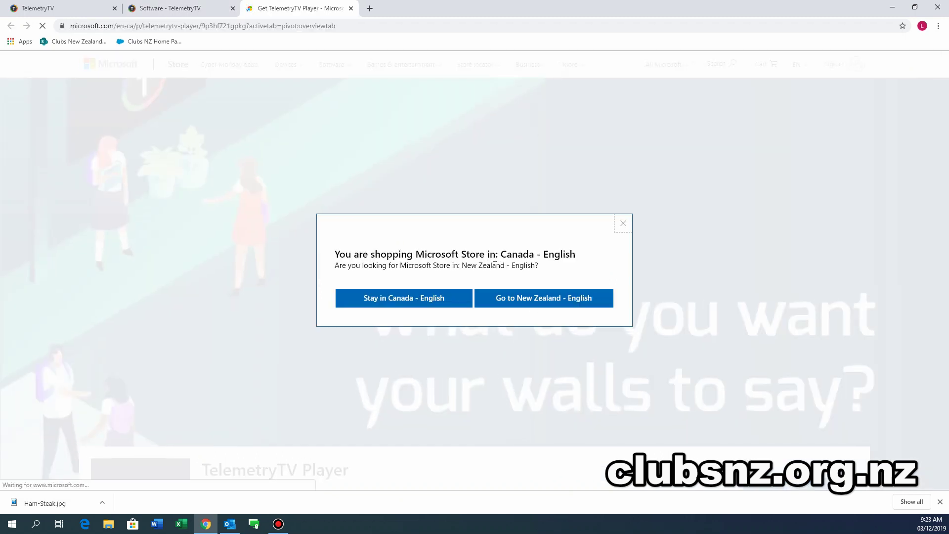
{"action": "left_click", "coordinate": [519, 300]}
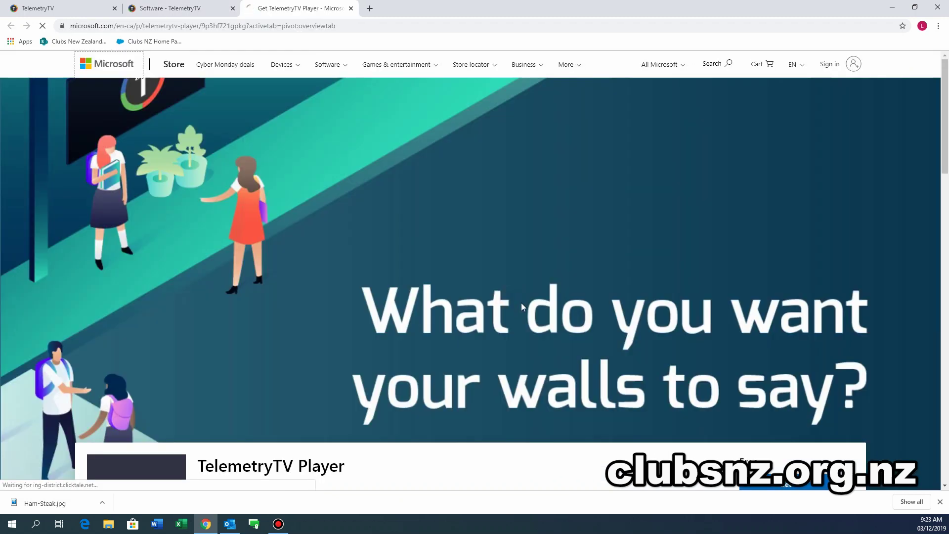
{"action": "scroll", "coordinate": [559, 313], "scroll_direction": "down", "scroll_amount": 5}
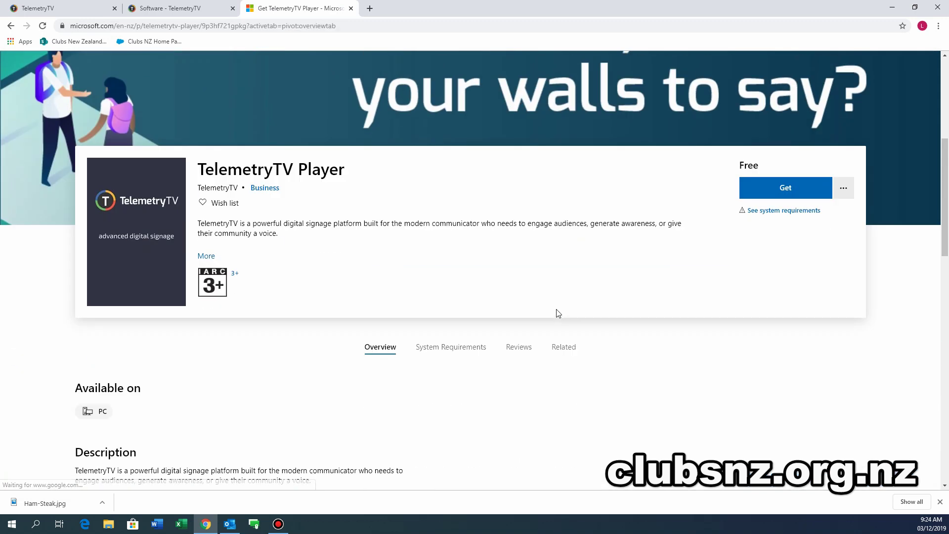
{"action": "left_click", "coordinate": [786, 190]}
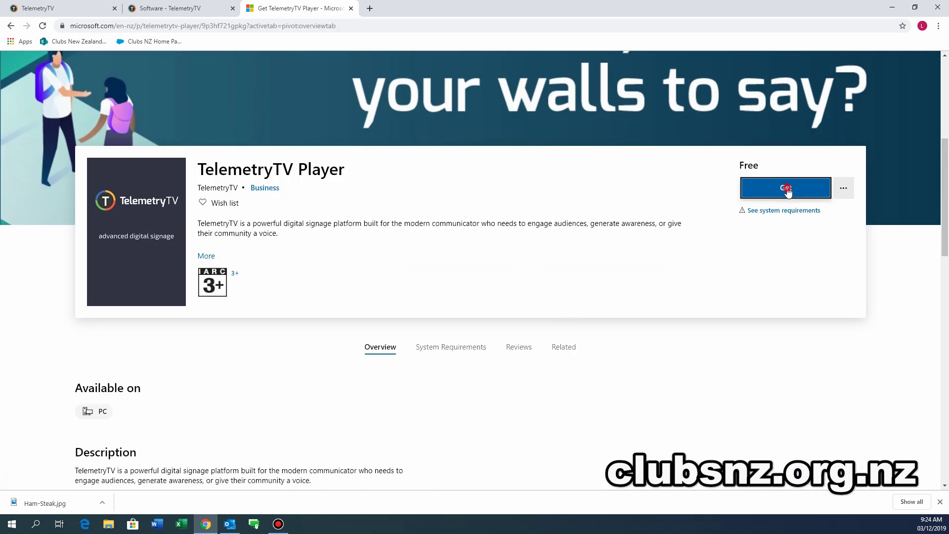
{"action": "left_click", "coordinate": [503, 72]}
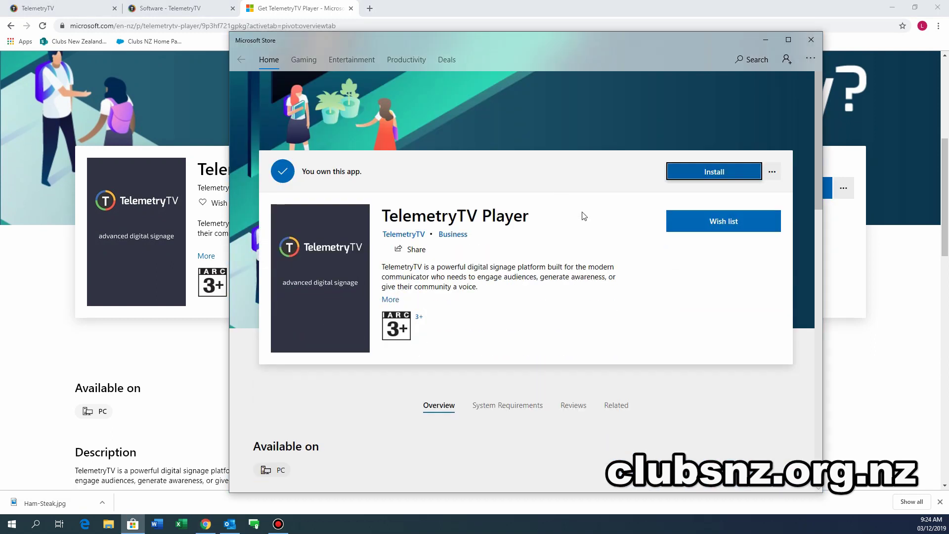
Start installing TelemetryTV Player, signing in with the Microsoft account e-mail and password.
{"action": "left_click", "coordinate": [723, 176]}
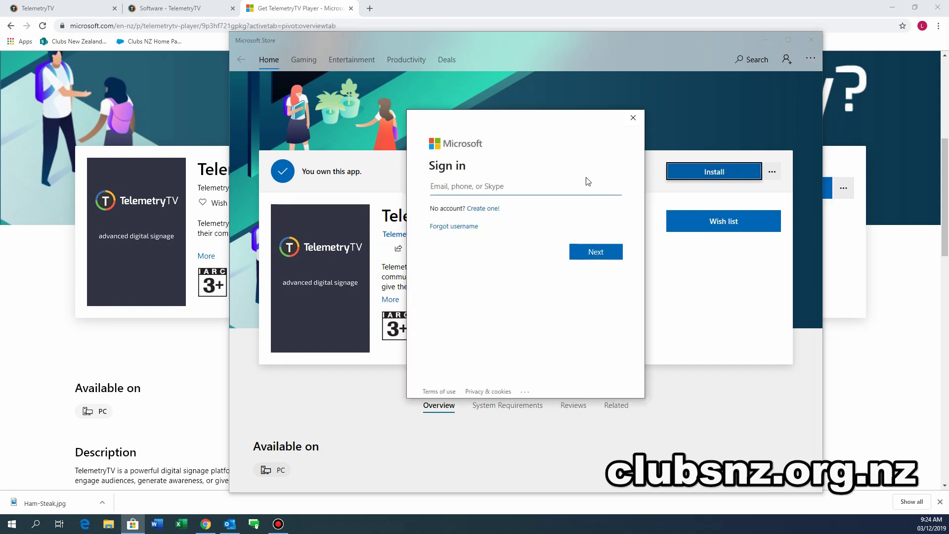
{"action": "left_click", "coordinate": [596, 252]}
{"action": "type", "text": "•"}
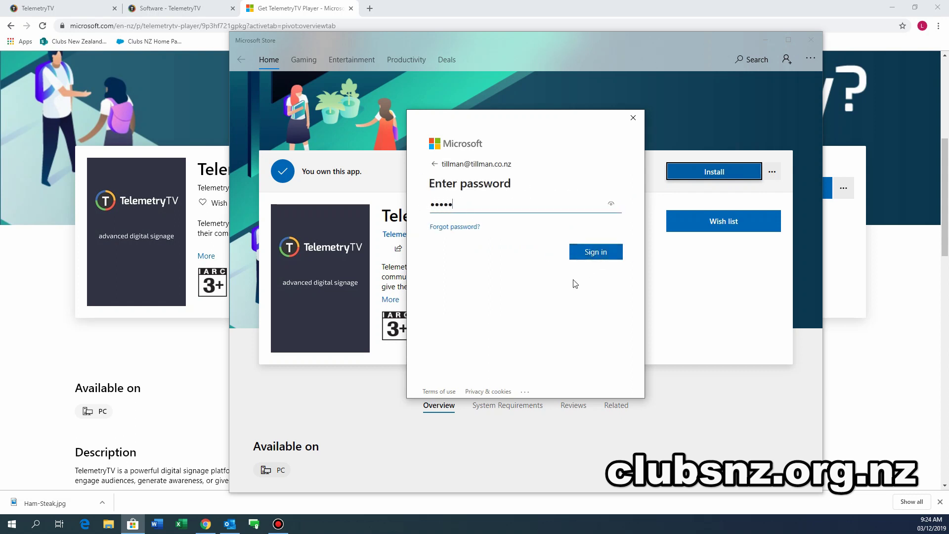
{"action": "left_click", "coordinate": [598, 254]}
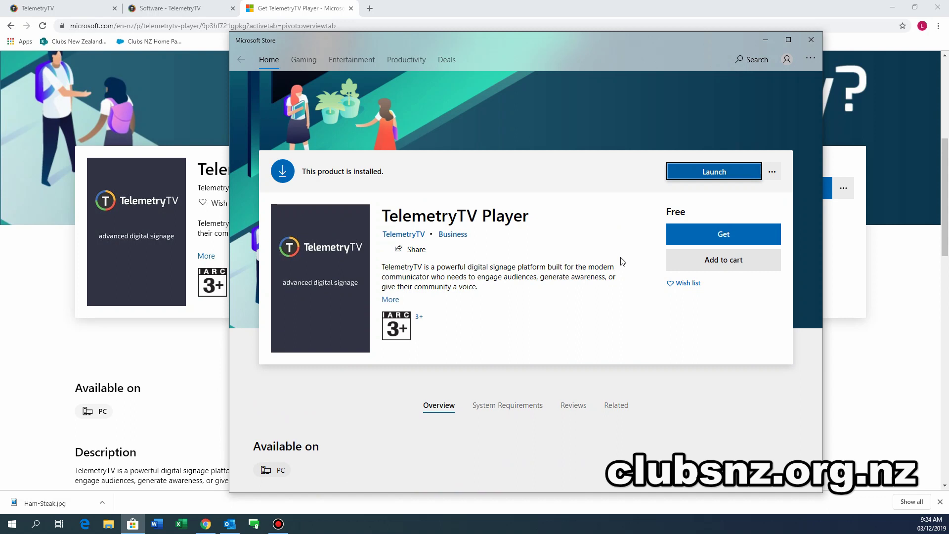
Launch TelemetryTV Player to show its pairing code, then go back to the TelemetryTV tab in Chrome.
{"action": "left_click", "coordinate": [717, 178]}
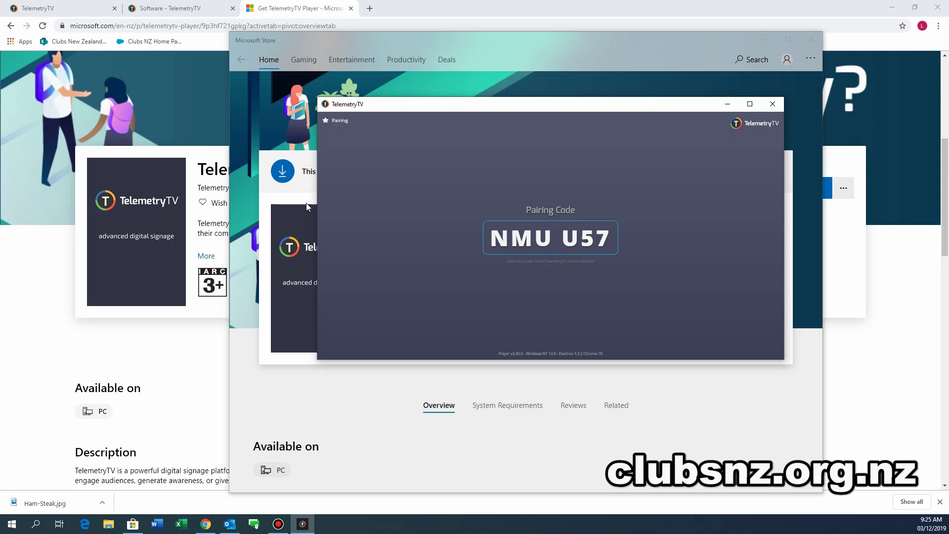
{"action": "left_click", "coordinate": [46, 10]}
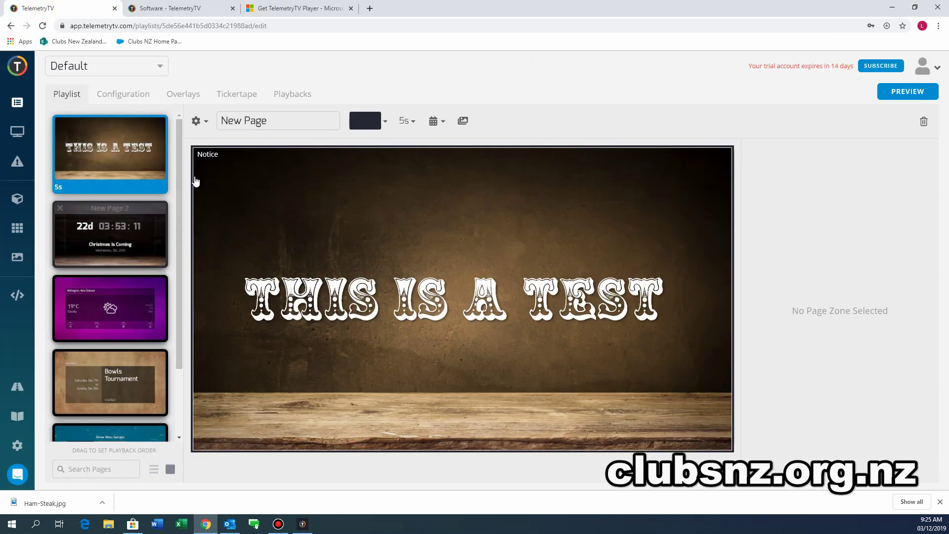
Pair a new device from the Devices list by entering the player's displayed pairing code.
{"action": "left_click", "coordinate": [17, 132]}
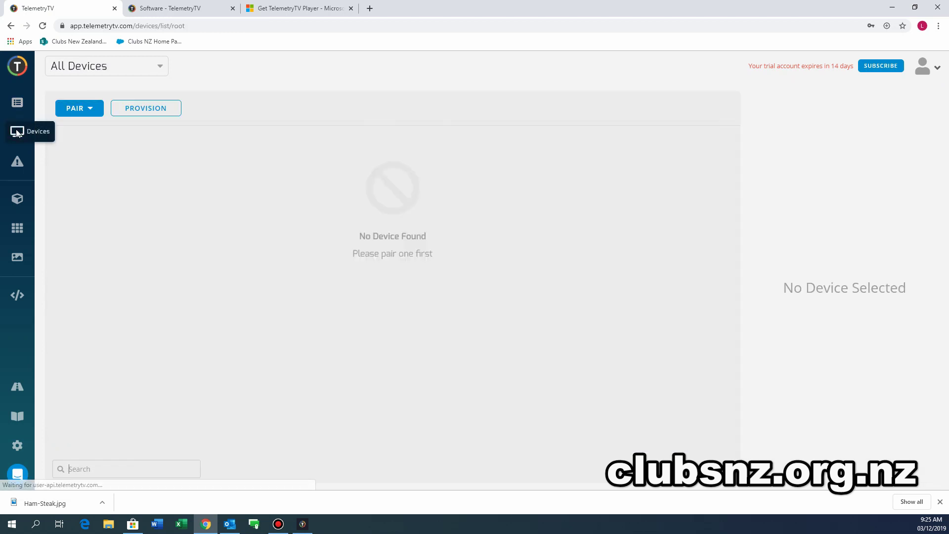
{"action": "left_click", "coordinate": [84, 111]}
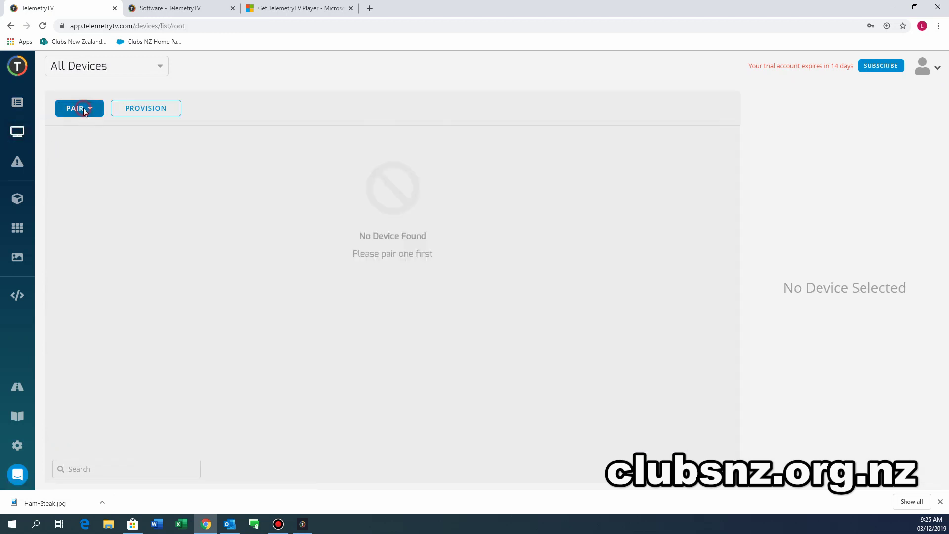
{"action": "type", "text": "NMUU5"}
{"action": "key", "text": "Return"}
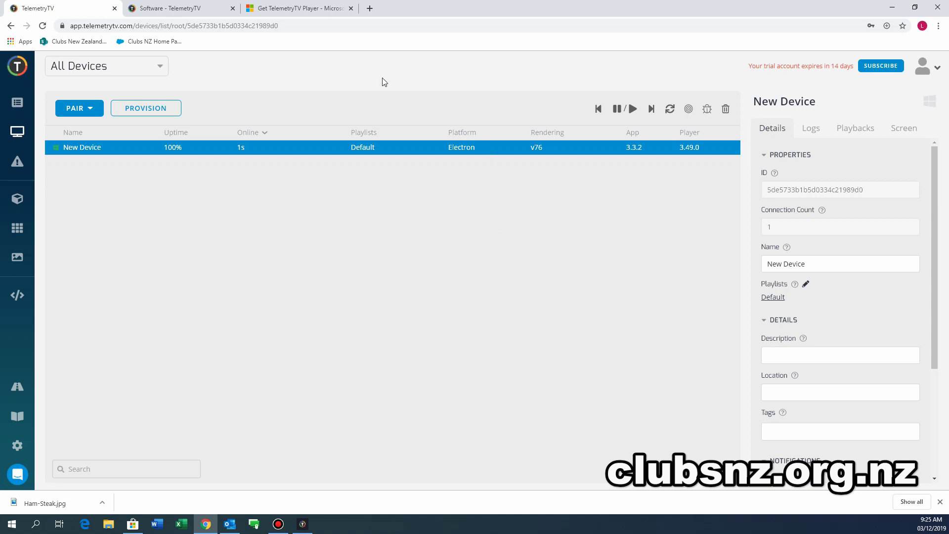
Bring the TelemetryTV Player window forward, playing the Default playlist's Dinner Menu Specials page.
{"action": "left_click", "coordinate": [320, 11]}
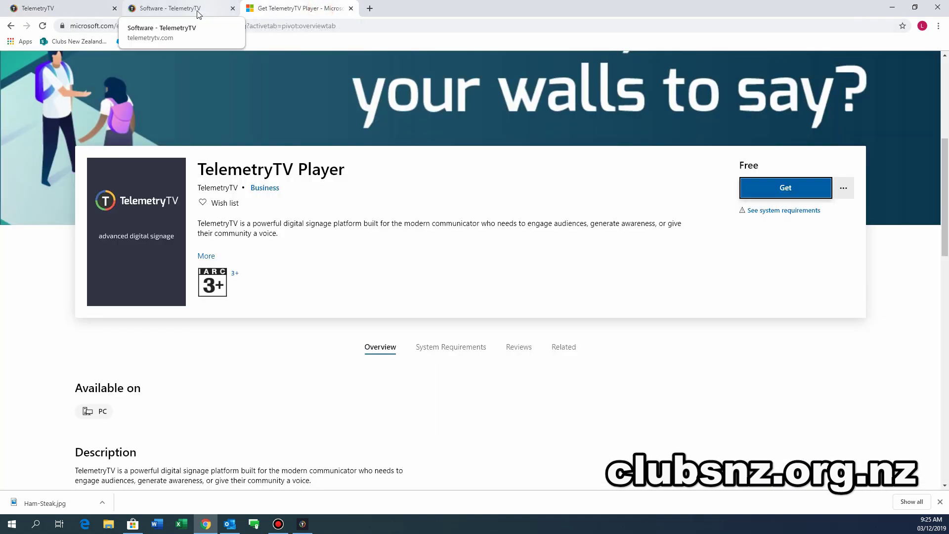
{"action": "left_click", "coordinate": [188, 9]}
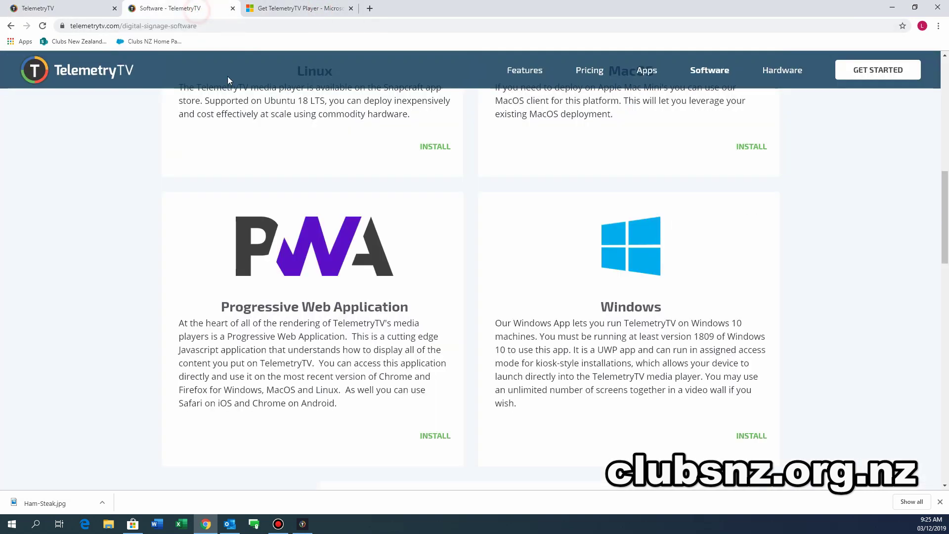
{"action": "left_click", "coordinate": [302, 525]}
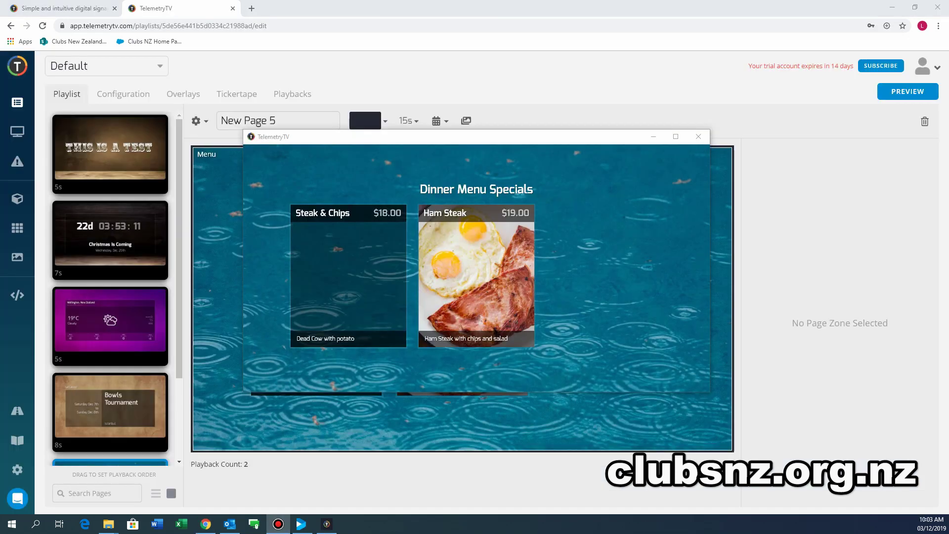